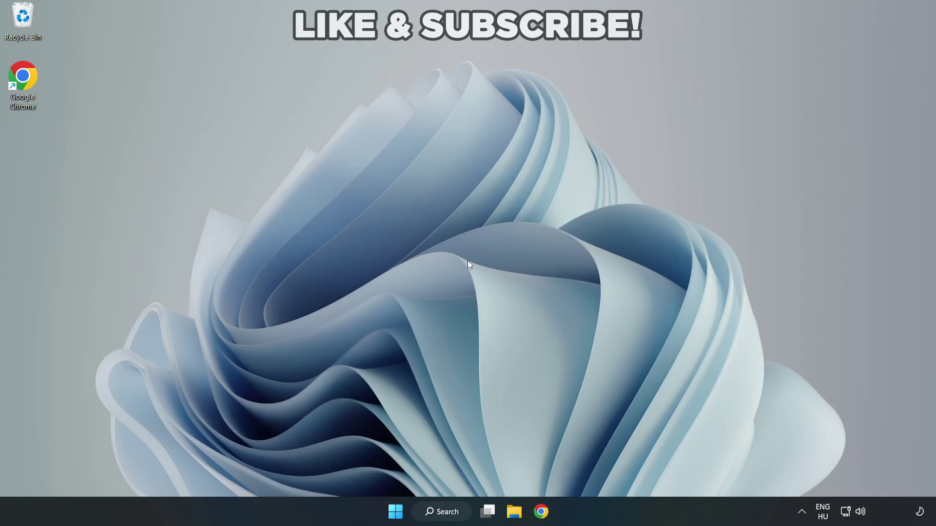
Search for 'device manager' and open the Device Manager best match
{"action": "left_click", "coordinate": [446, 512]}
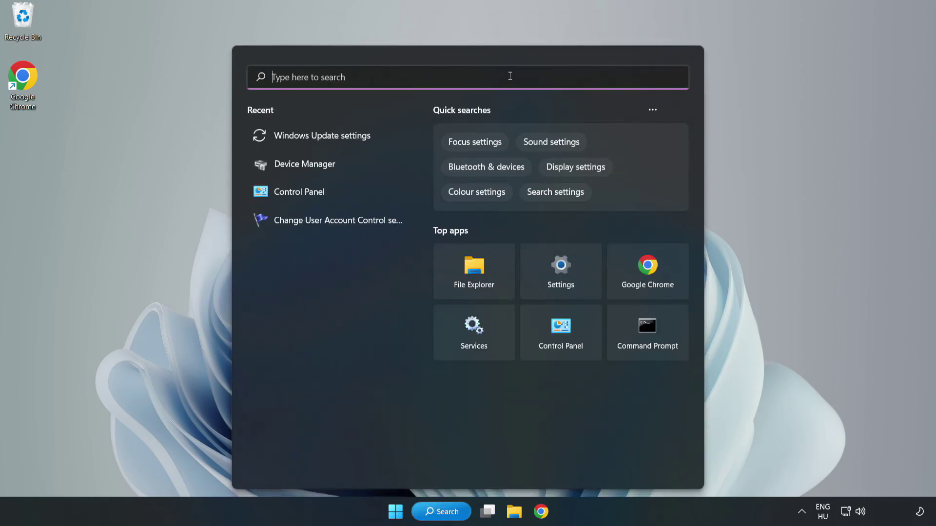
{"action": "type", "text": "device"}
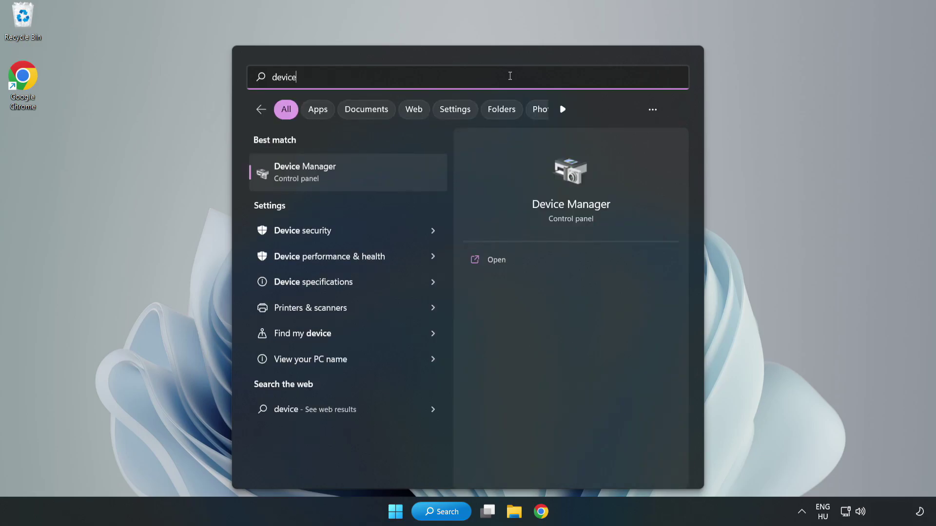
{"action": "type", "text": " manager"}
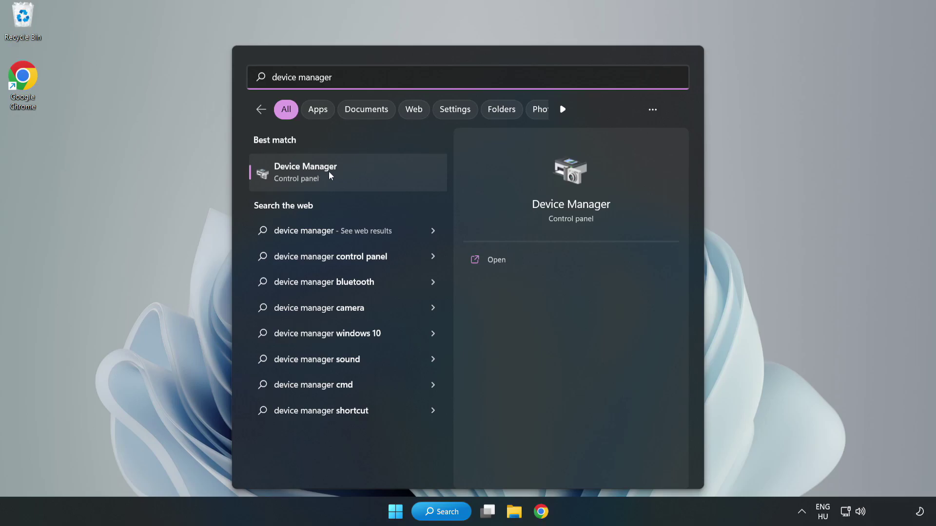
{"action": "left_click", "coordinate": [349, 181]}
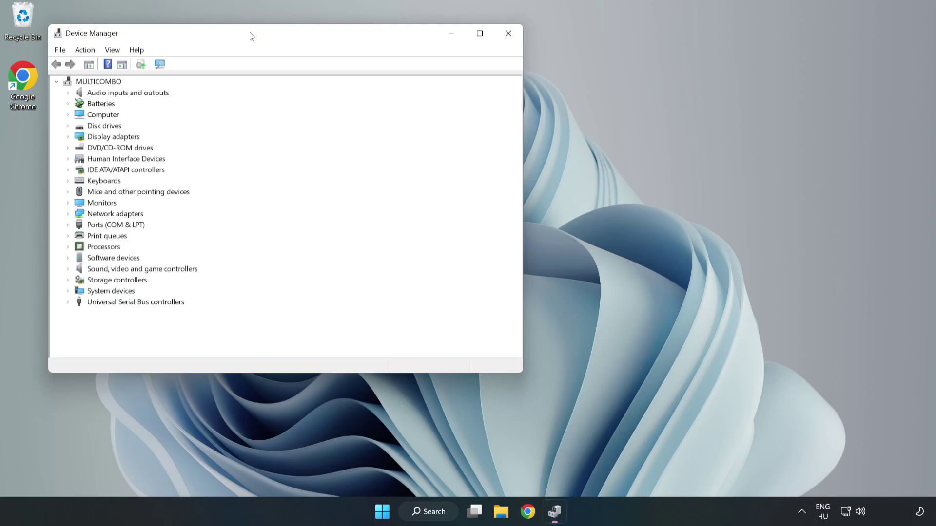
Search automatically for a newer VMware SVGA 3D display adapter driver, then close Device Manager
{"action": "left_click_drag", "start_coordinate": [252, 36], "coordinate": [418, 84]}
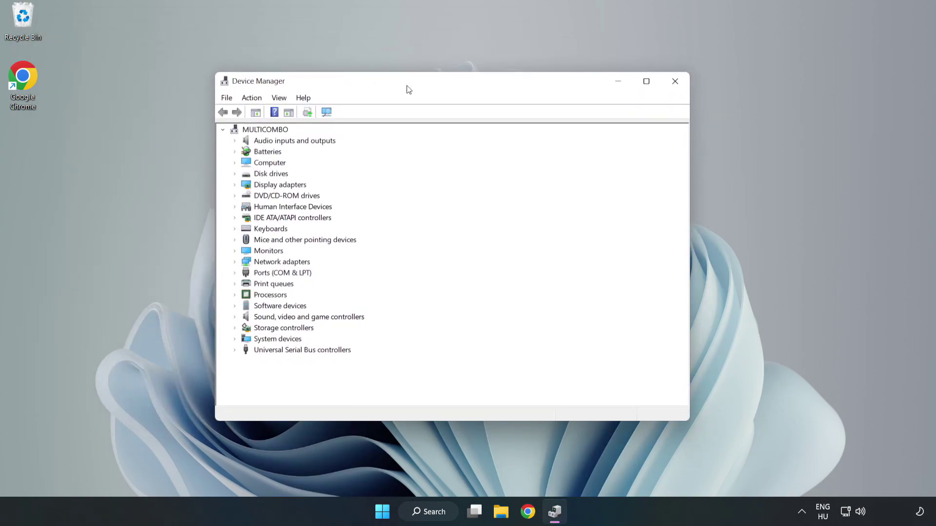
{"action": "left_click", "coordinate": [280, 184]}
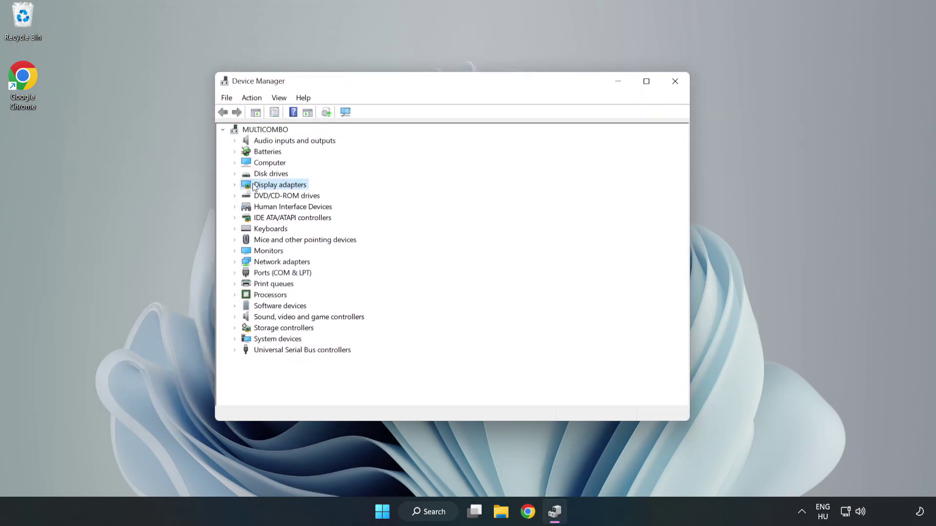
{"action": "left_click", "coordinate": [235, 186]}
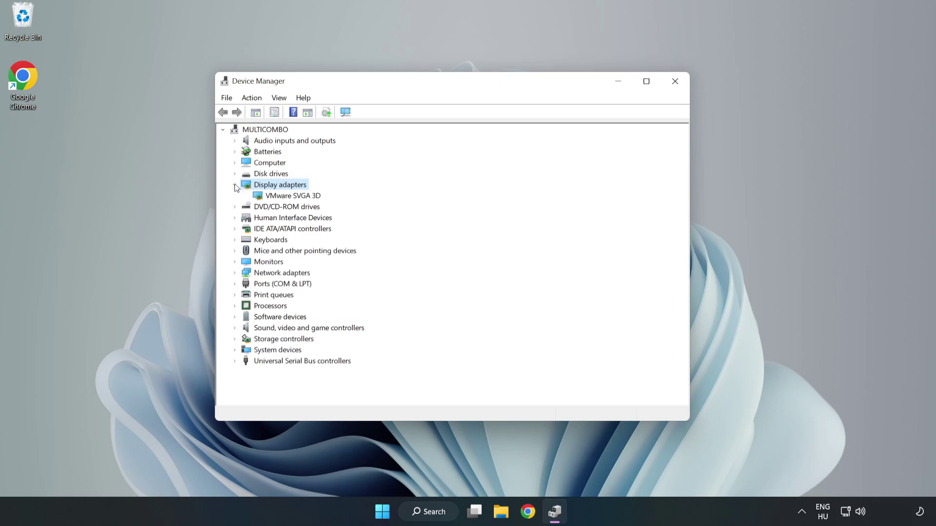
{"action": "left_click", "coordinate": [262, 200]}
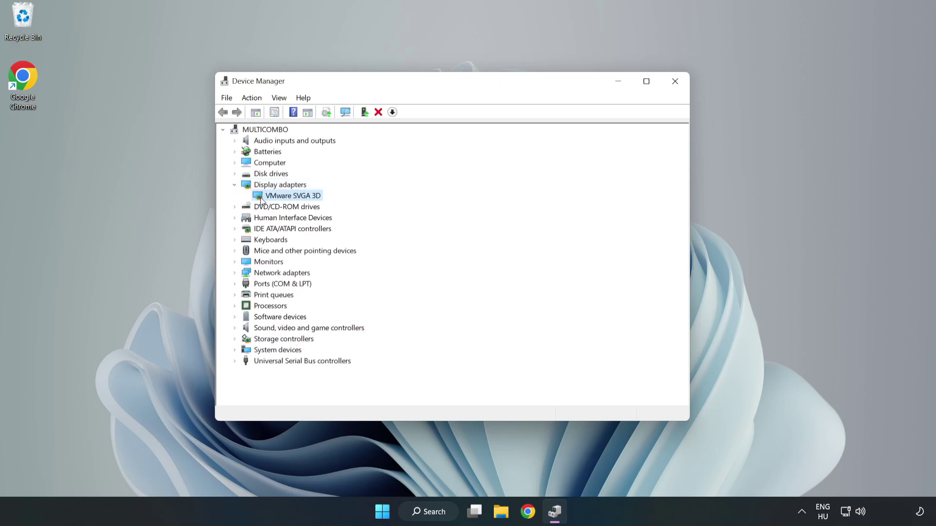
{"action": "right_click", "coordinate": [290, 197]}
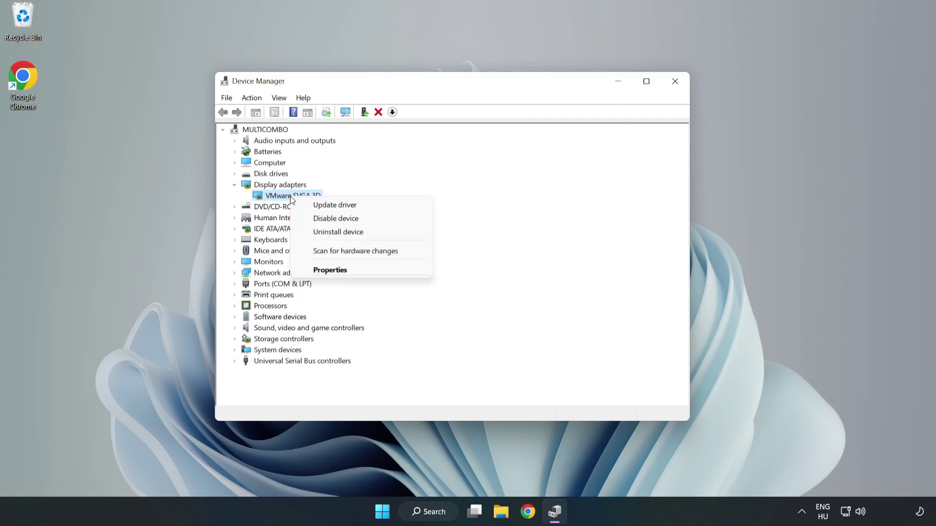
{"action": "left_click", "coordinate": [364, 210]}
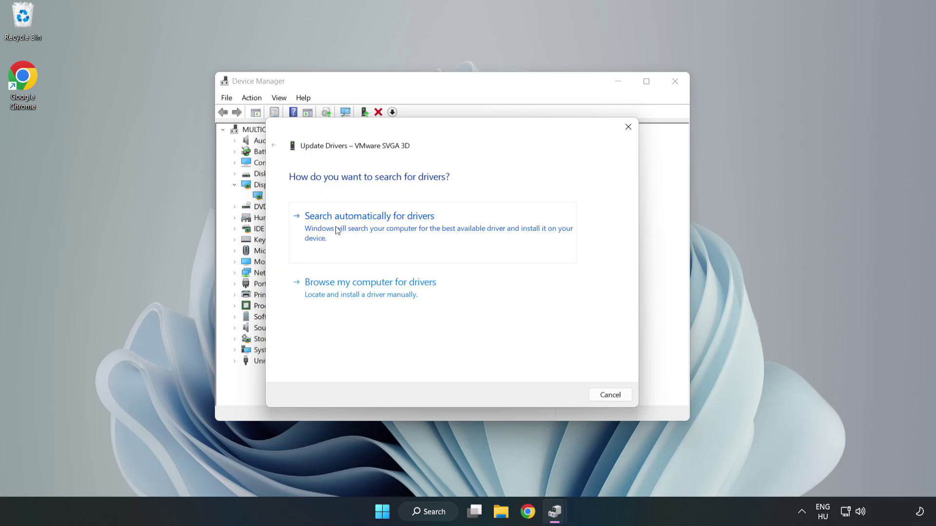
{"action": "left_click", "coordinate": [372, 228]}
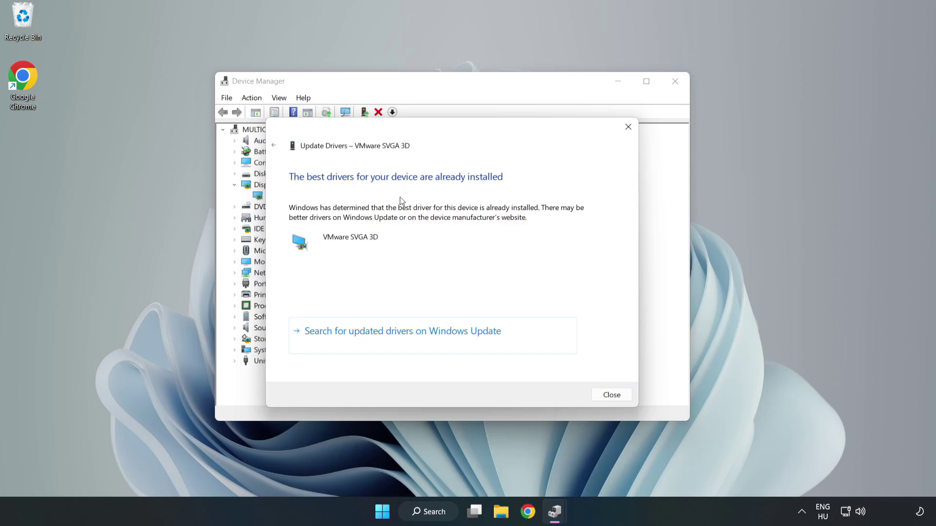
{"action": "left_click", "coordinate": [617, 399]}
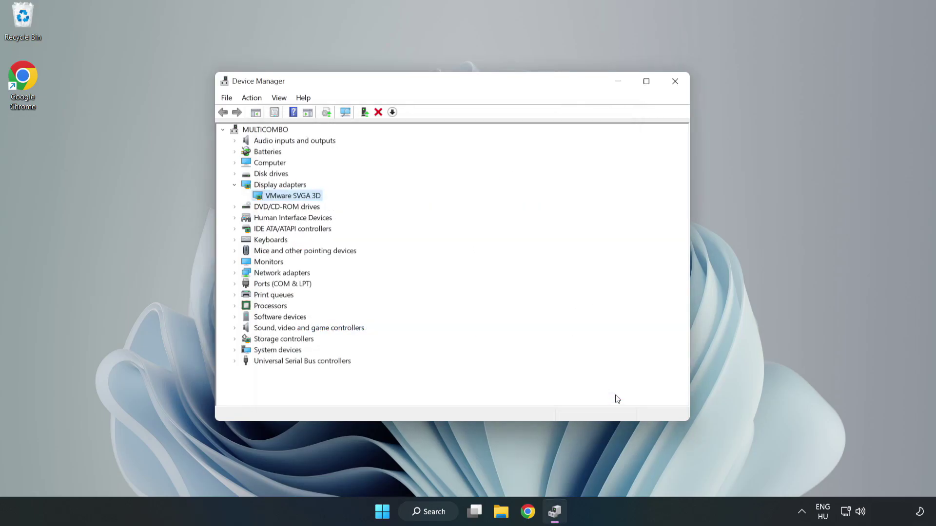
{"action": "left_click", "coordinate": [675, 83]}
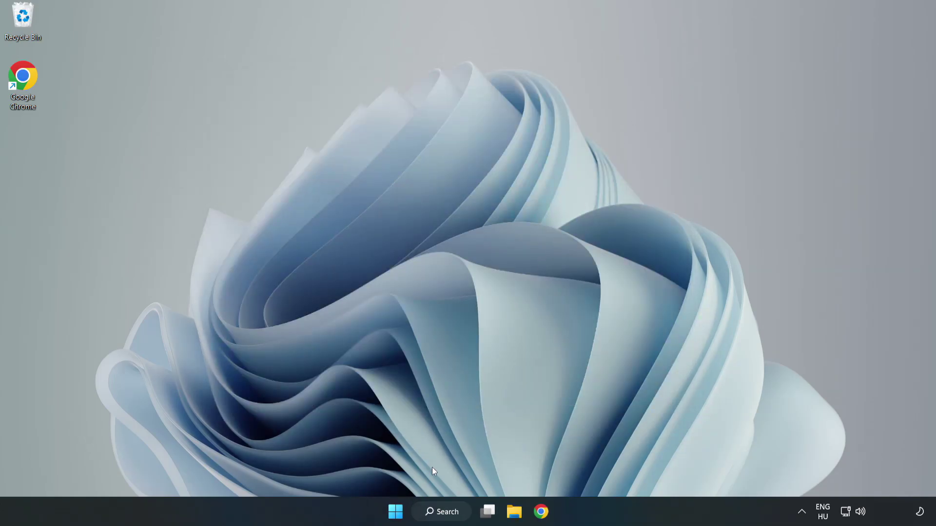
Search for 'updates' and open the Windows Update settings page
{"action": "left_click", "coordinate": [429, 511]}
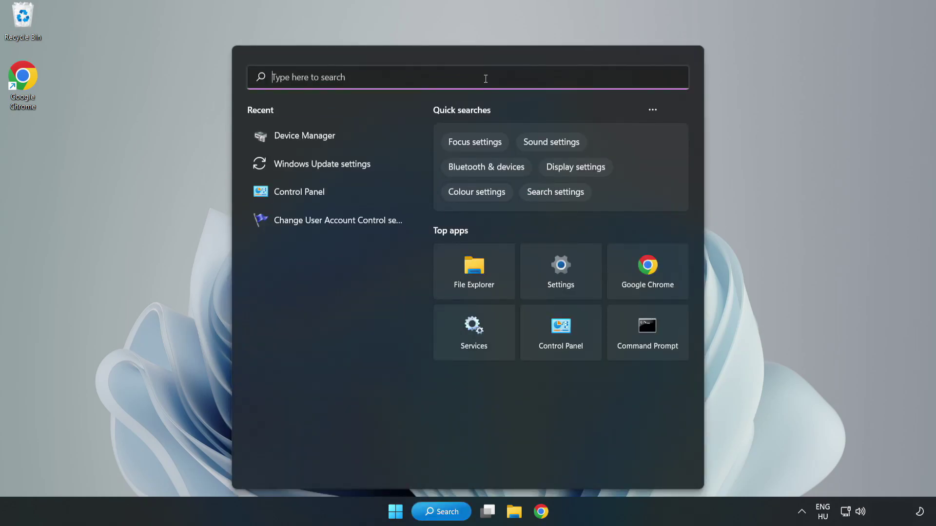
{"action": "type", "text": "updates"}
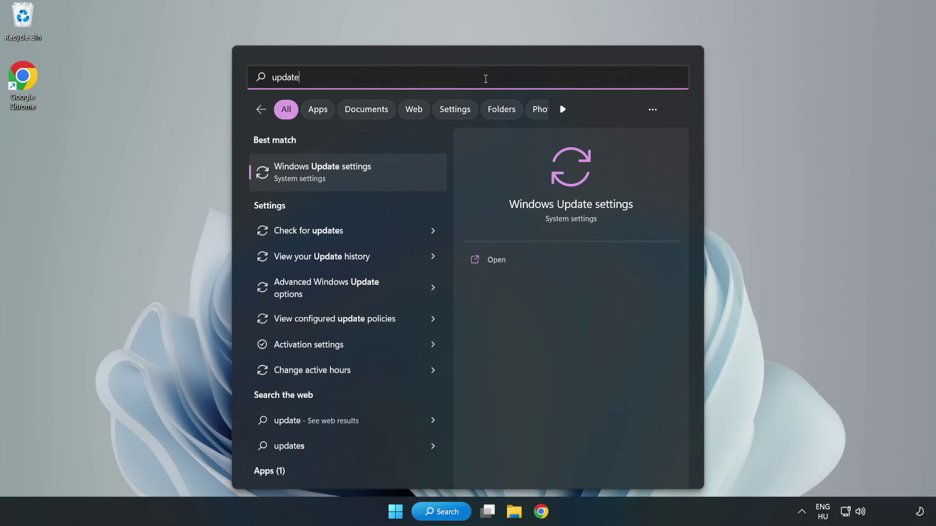
{"action": "left_click", "coordinate": [333, 175]}
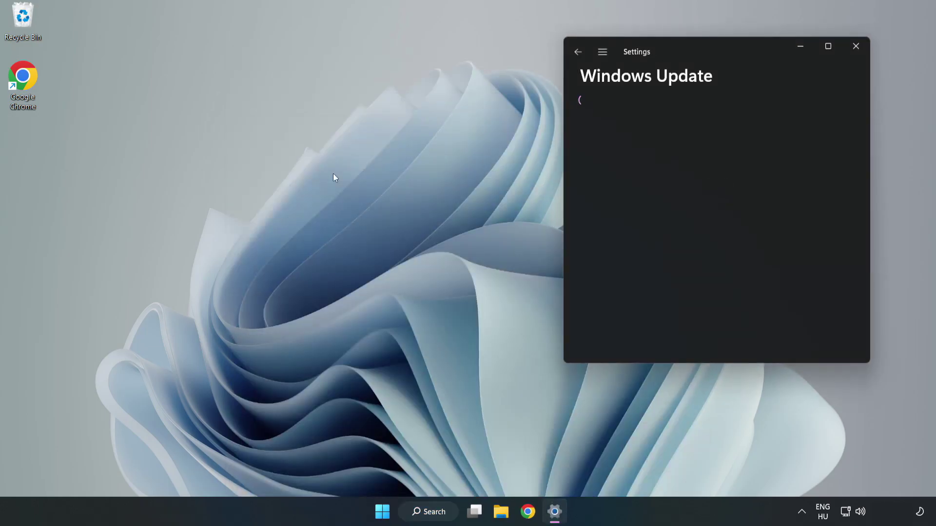
Maximize Settings and check for Windows updates, installing the Defender intelligence update
{"action": "left_click", "coordinate": [830, 47]}
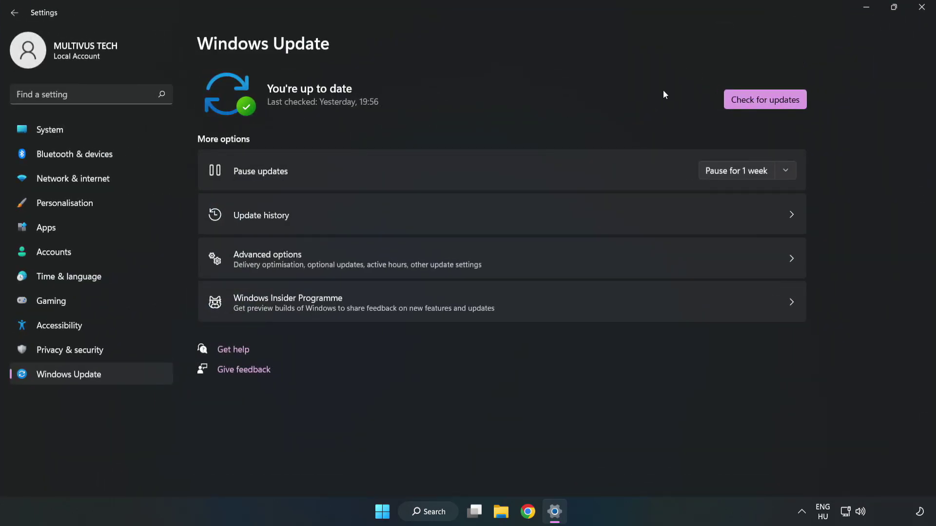
{"action": "left_click", "coordinate": [768, 102]}
Close Settings and open Properties for the YOUR NOT WORKING APP desktop shortcut
{"action": "left_click", "coordinate": [922, 8]}
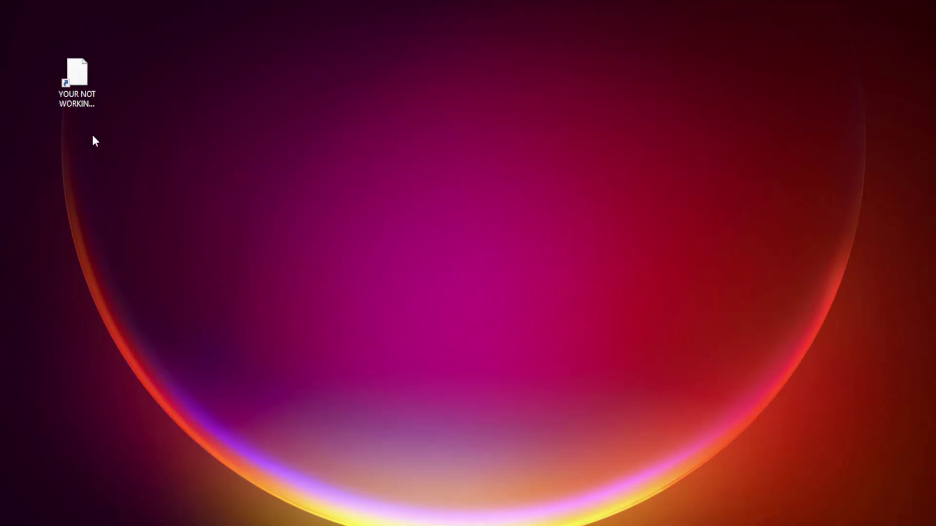
{"action": "left_click", "coordinate": [64, 109]}
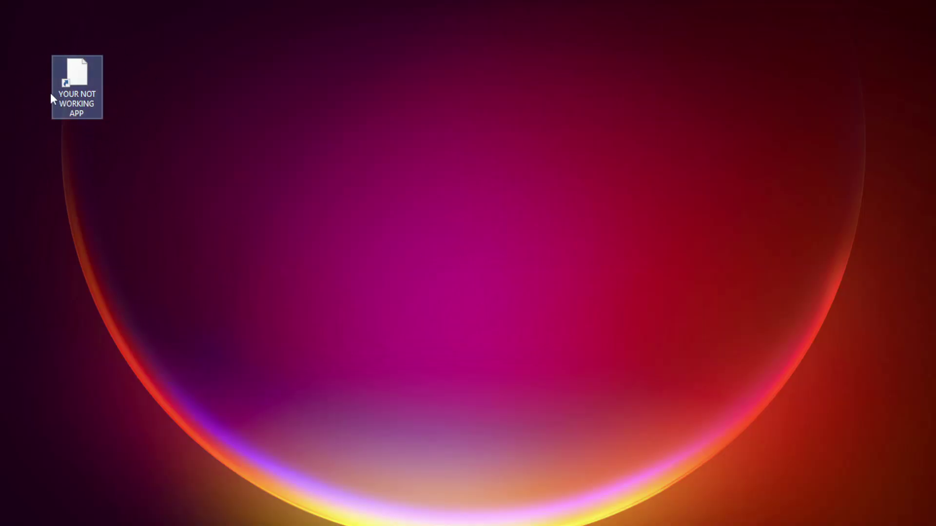
{"action": "right_click", "coordinate": [76, 70]}
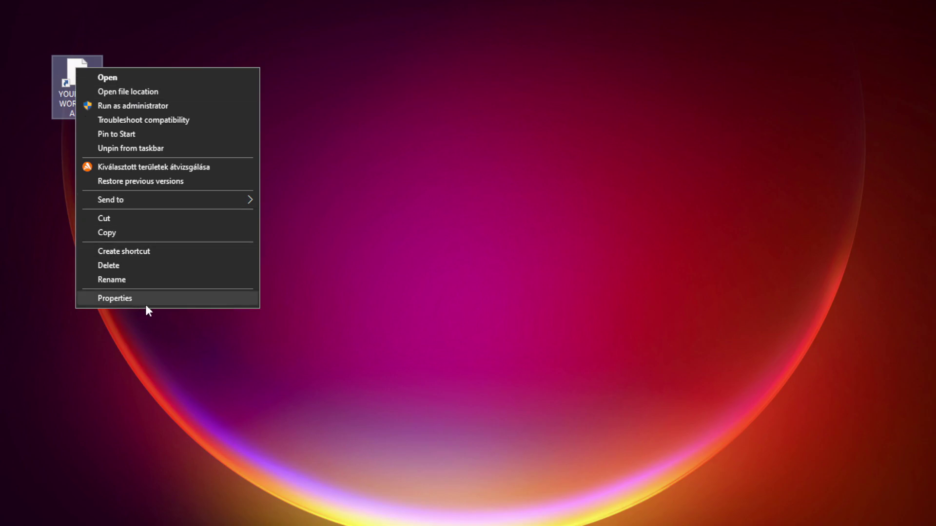
{"action": "left_click", "coordinate": [188, 298]}
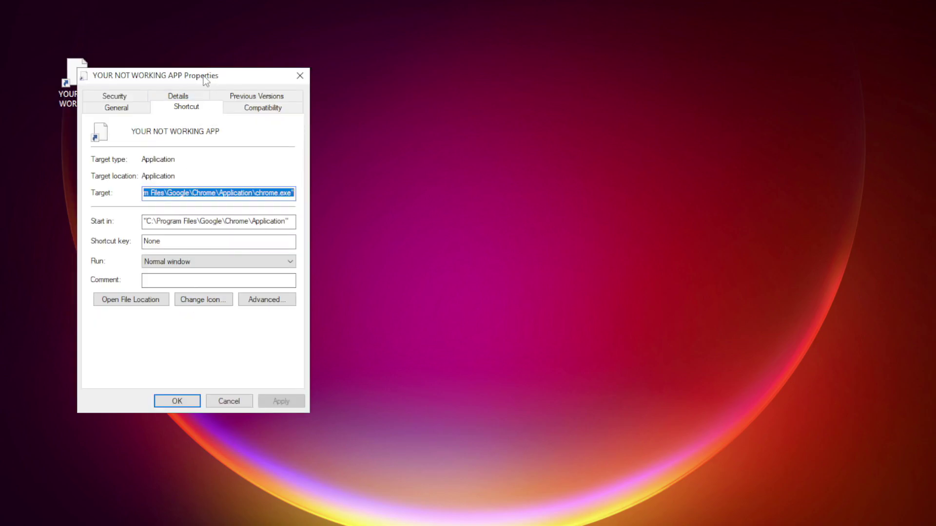
{"action": "left_click_drag", "start_coordinate": [205, 79], "coordinate": [473, 104]}
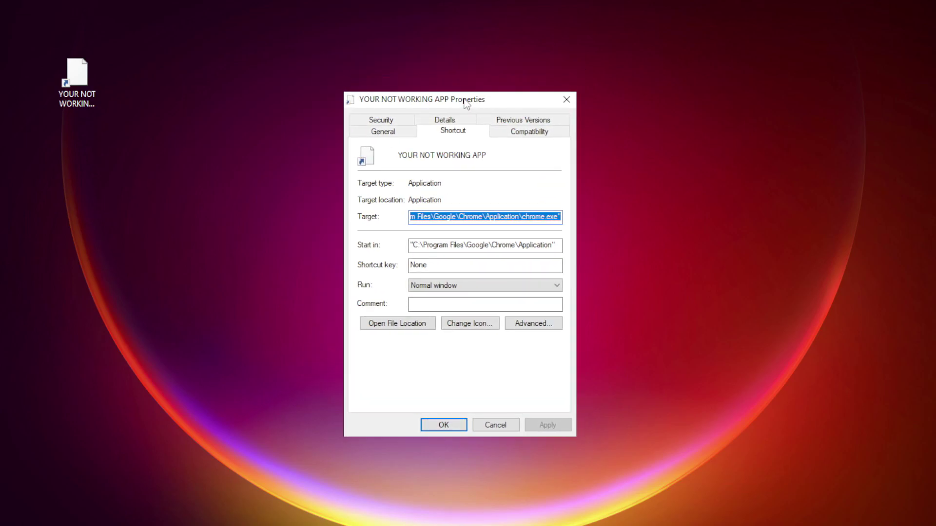
Set the shortcut to Windows 8 compatibility mode and always run as administrator, then apply
{"action": "left_click", "coordinate": [546, 132]}
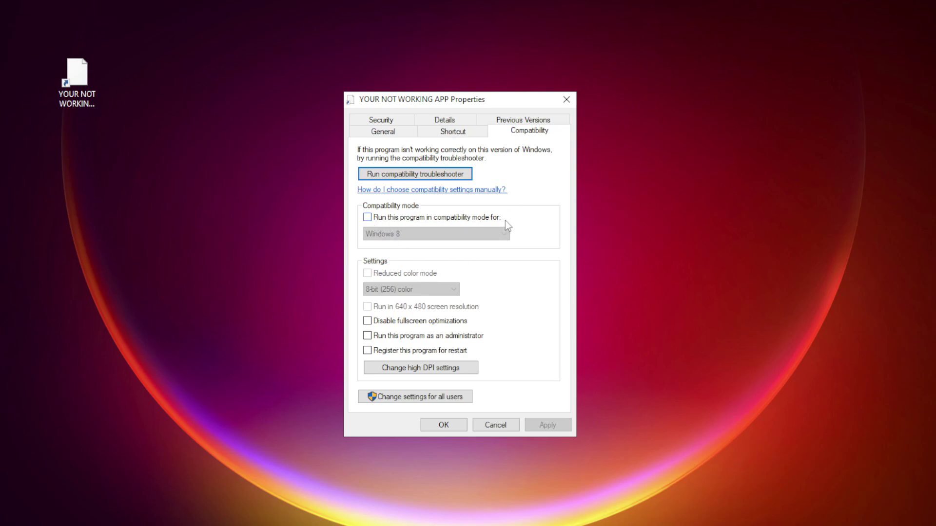
{"action": "left_click", "coordinate": [381, 217]}
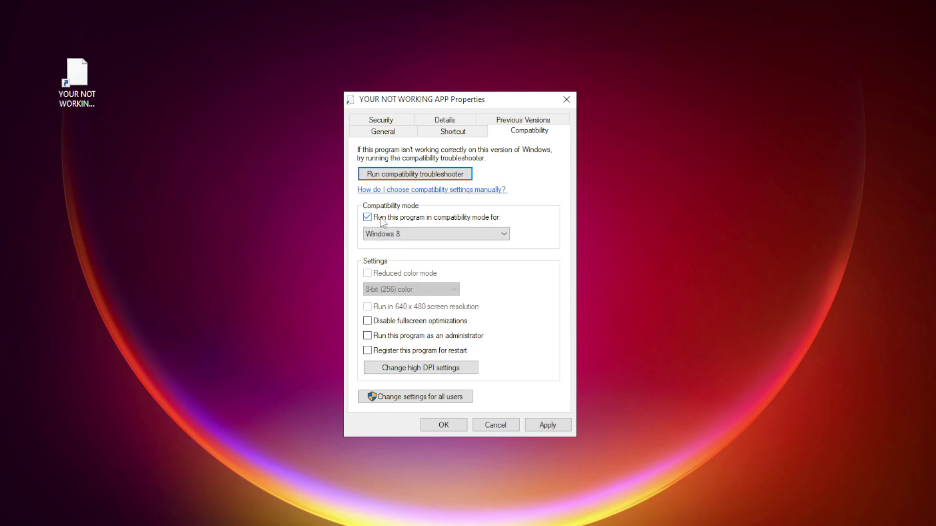
{"action": "left_click", "coordinate": [416, 238]}
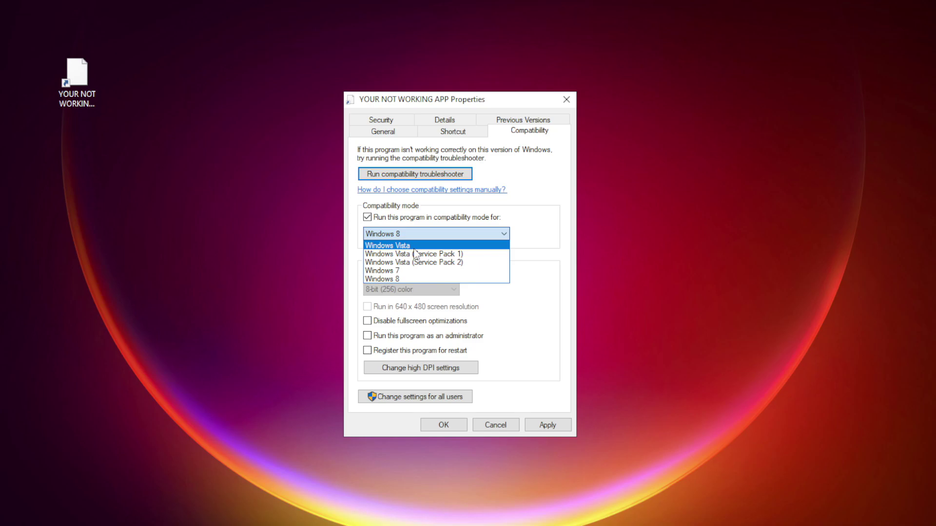
{"action": "left_click", "coordinate": [409, 276]}
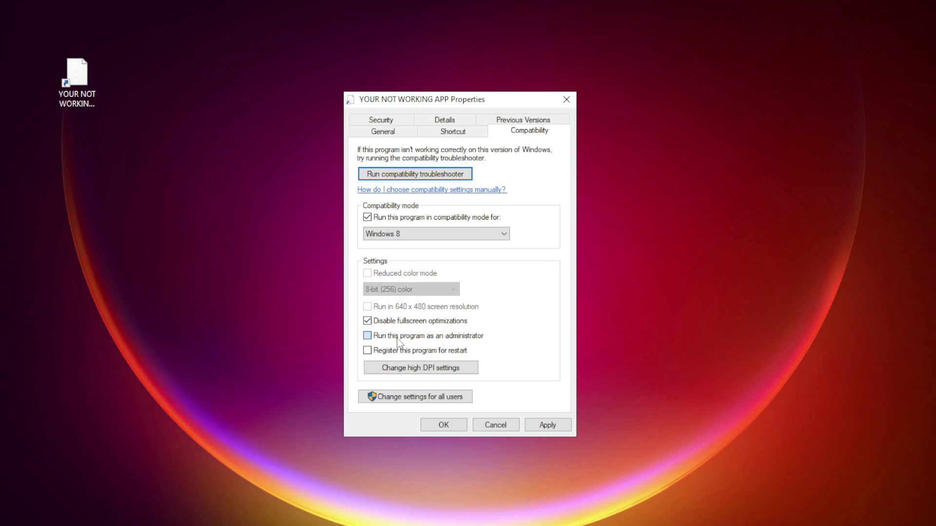
{"action": "left_click", "coordinate": [377, 335]}
{"action": "left_click", "coordinate": [555, 429]}
{"action": "left_click", "coordinate": [444, 426]}
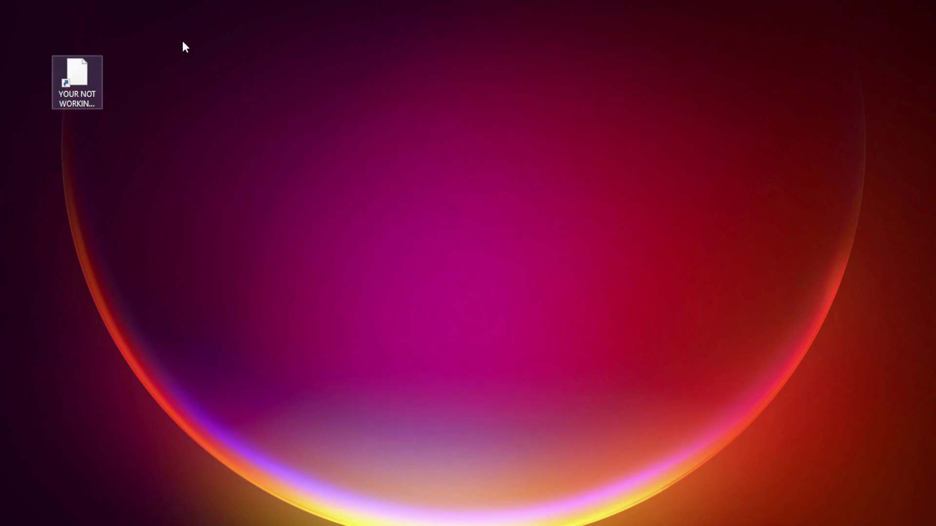
Test-launch the app from its shortcut, then bring up the Start button's quick-link menu
{"action": "double_click", "coordinate": [72, 83]}
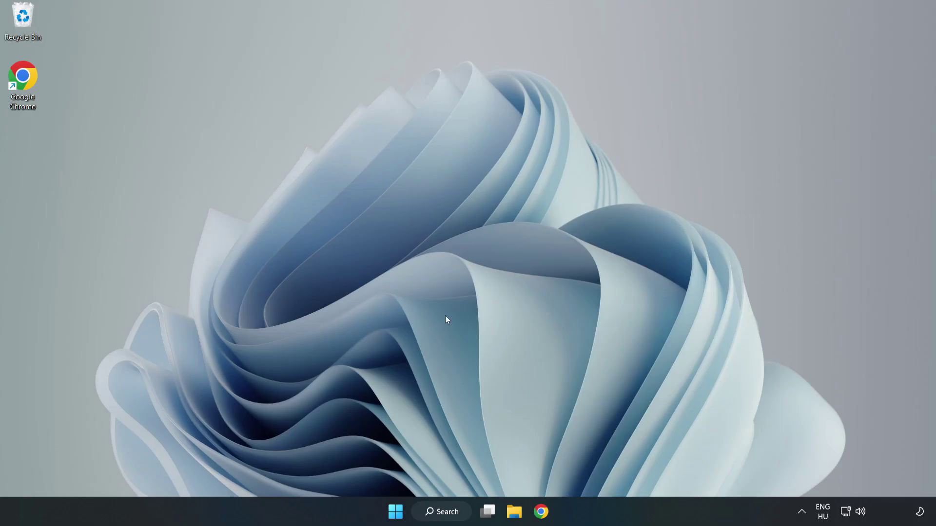
{"action": "right_click", "coordinate": [397, 517]}
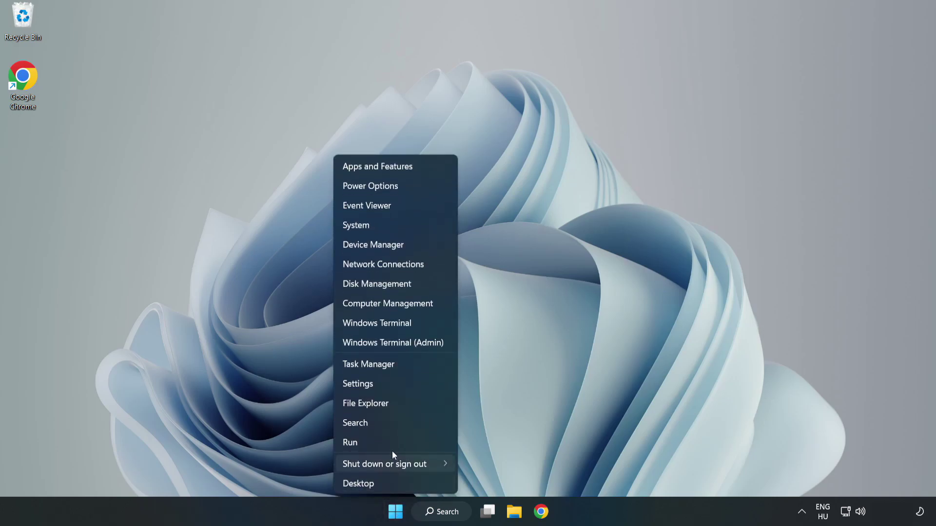
Disable Cortana, Microsoft Edge, Microsoft Teams and Phone Link as startup apps in Task Manager
{"action": "left_click", "coordinate": [393, 364]}
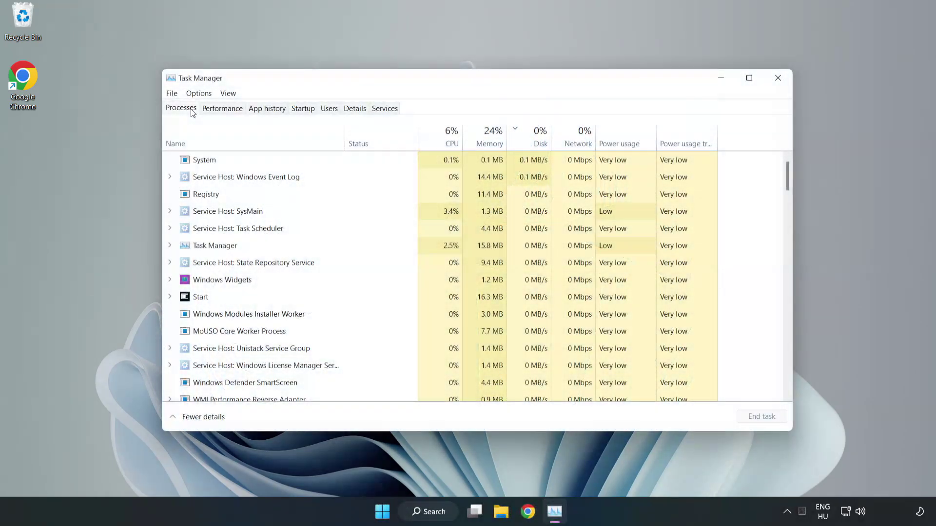
{"action": "left_click", "coordinate": [303, 109]}
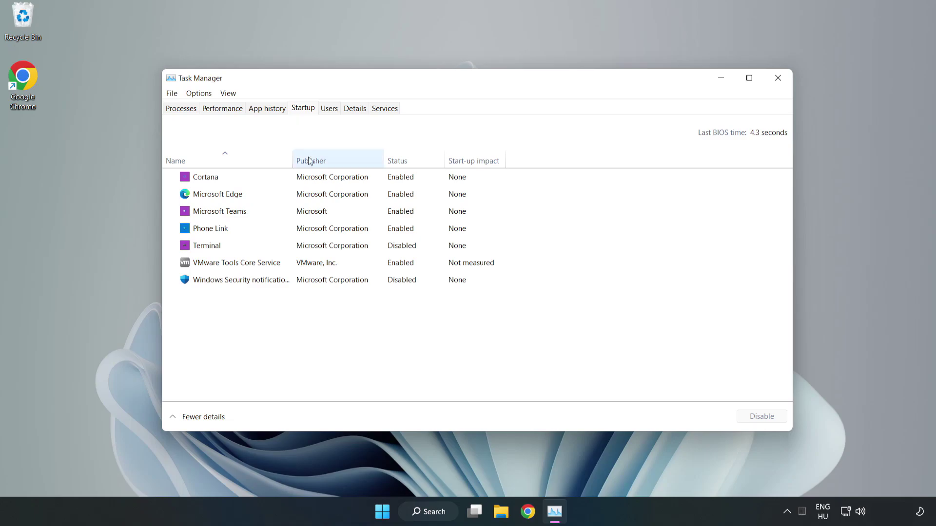
{"action": "left_click", "coordinate": [324, 182]}
{"action": "left_click", "coordinate": [761, 416]}
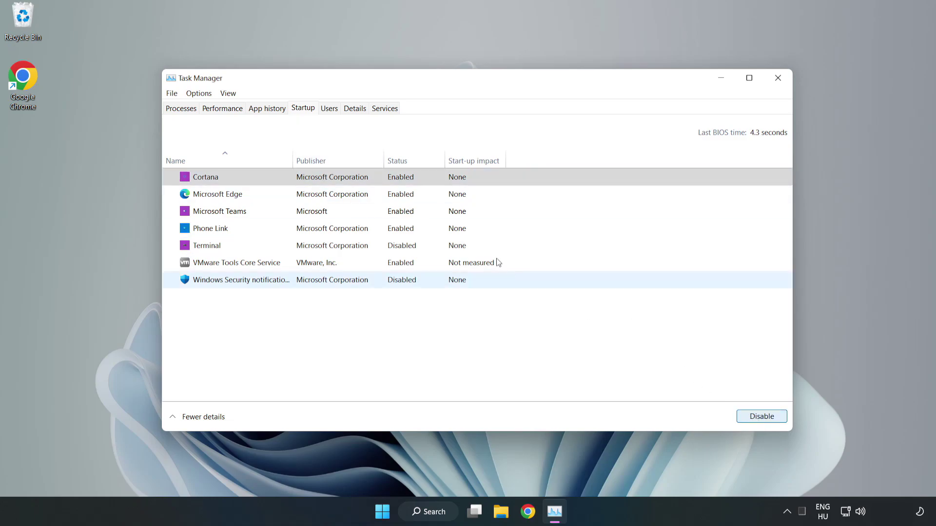
{"action": "left_click", "coordinate": [758, 417]}
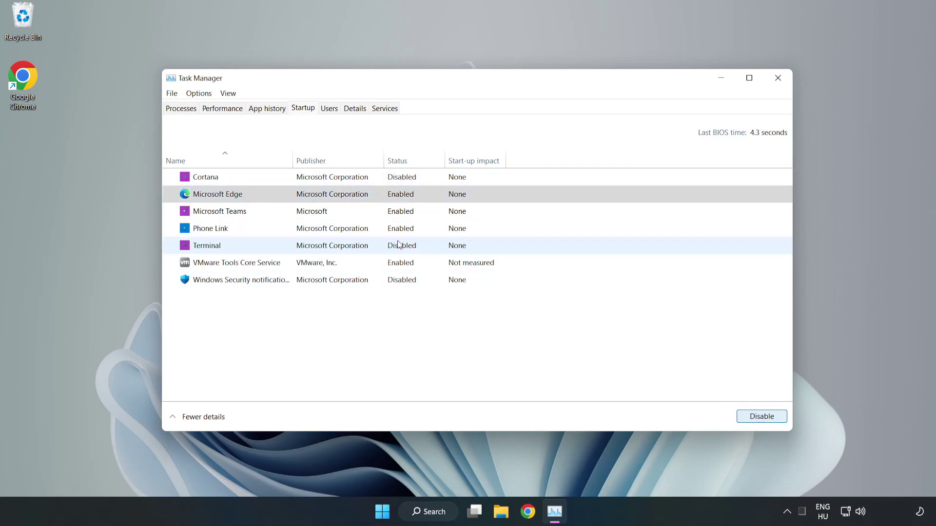
{"action": "left_click", "coordinate": [319, 212]}
{"action": "left_click", "coordinate": [761, 416]}
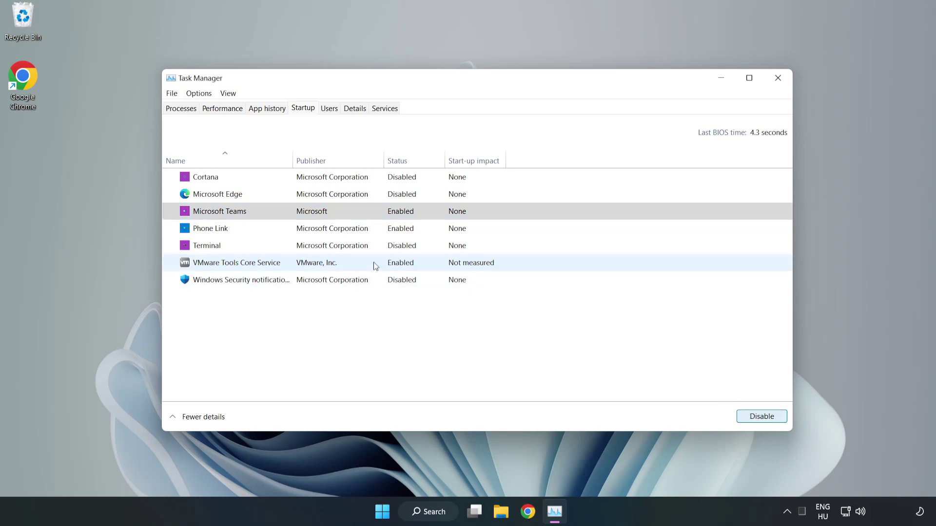
{"action": "left_click", "coordinate": [311, 229]}
{"action": "left_click", "coordinate": [779, 419]}
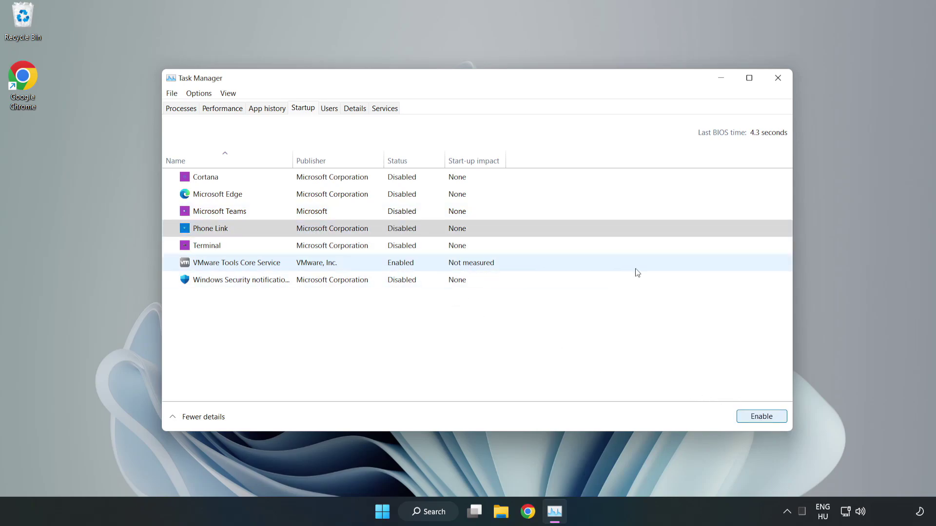
{"action": "left_click", "coordinate": [778, 80]}
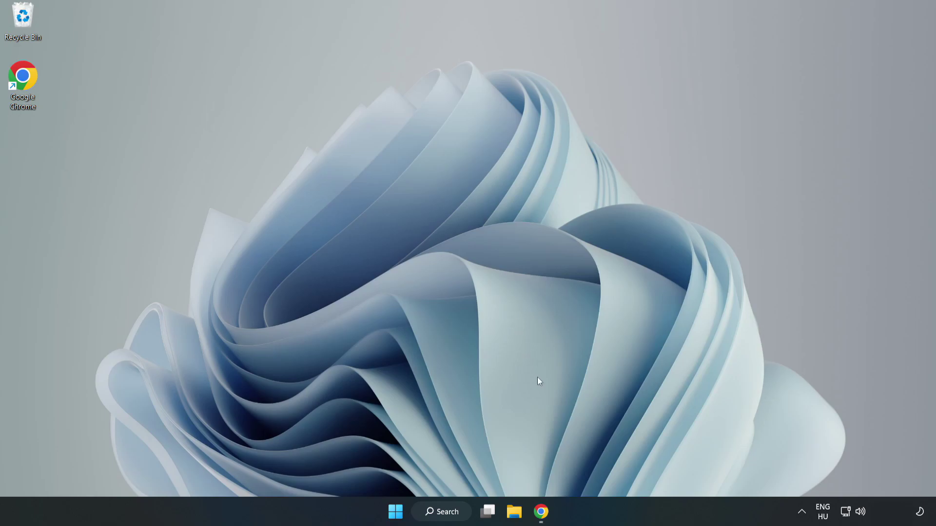
Download the DirectX End-User Runtime Web Installer in Chrome and run dxwebsetup.exe
{"action": "left_click", "coordinate": [540, 516]}
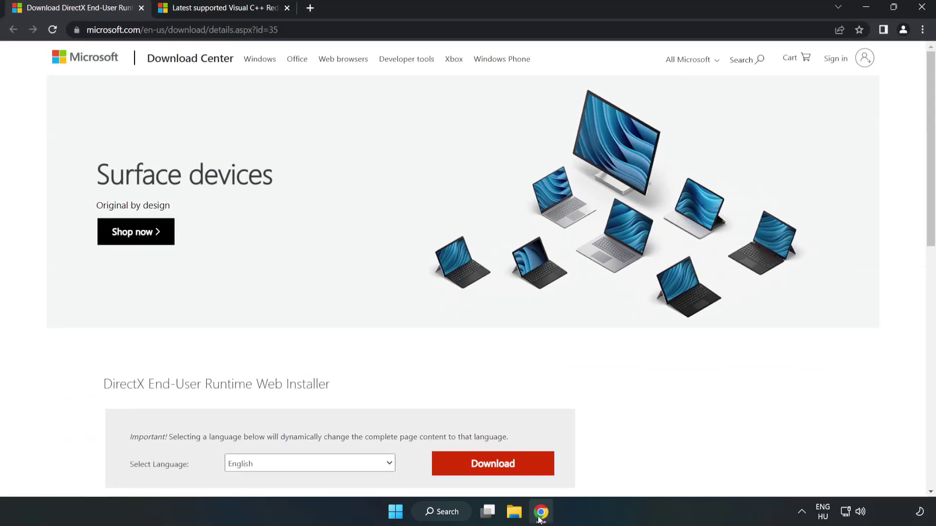
{"action": "left_click_drag", "start_coordinate": [292, 30], "coordinate": [127, 30]}
{"action": "left_click", "coordinate": [128, 30]}
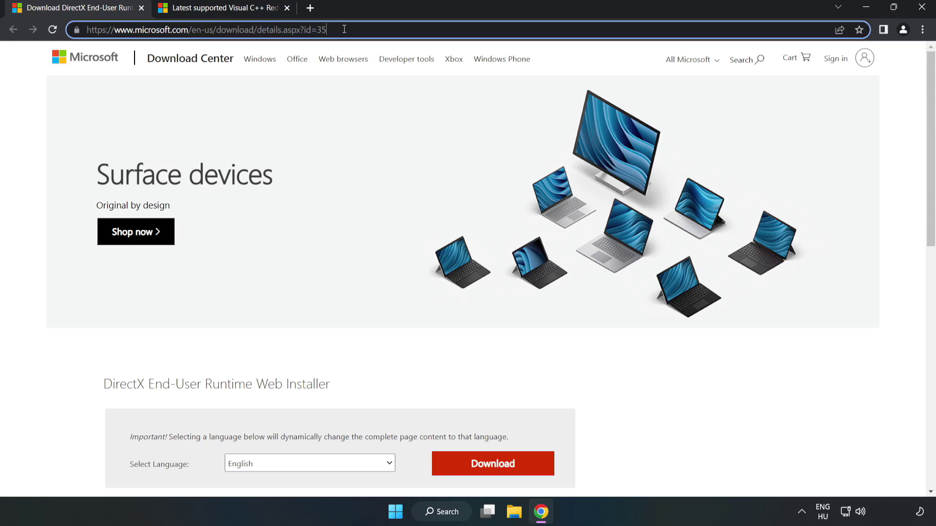
{"action": "left_click", "coordinate": [38, 111]}
{"action": "scroll", "coordinate": [473, 323], "scroll_direction": "down", "scroll_amount": 3}
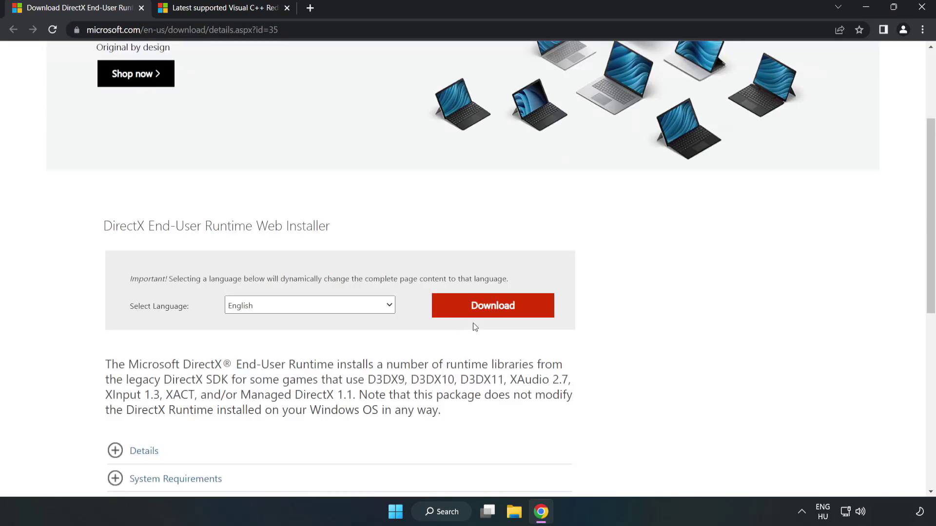
{"action": "left_click", "coordinate": [497, 315]}
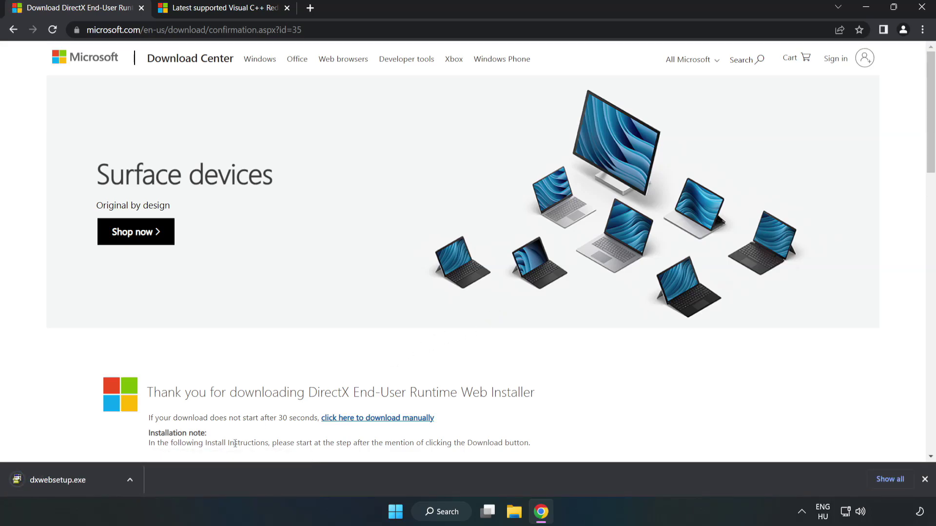
{"action": "left_click", "coordinate": [68, 480]}
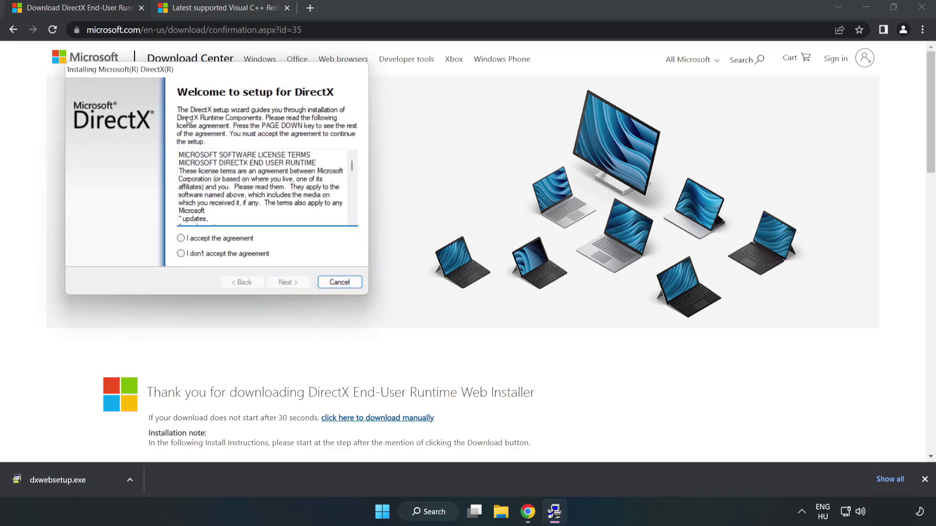
Accept the DirectX license, skip the Bing Bar offer, and finish setup
{"action": "left_click_drag", "start_coordinate": [211, 74], "coordinate": [456, 157]}
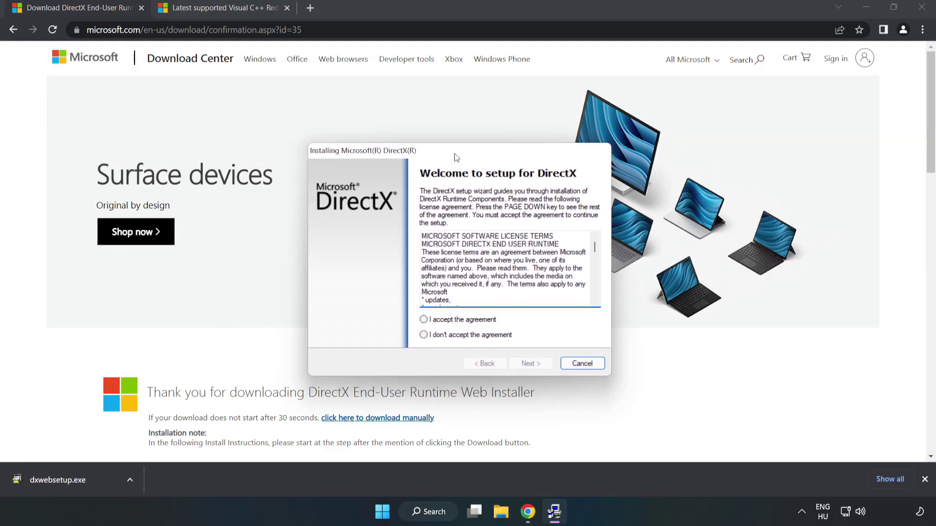
{"action": "left_click_drag", "start_coordinate": [595, 248], "coordinate": [587, 307]}
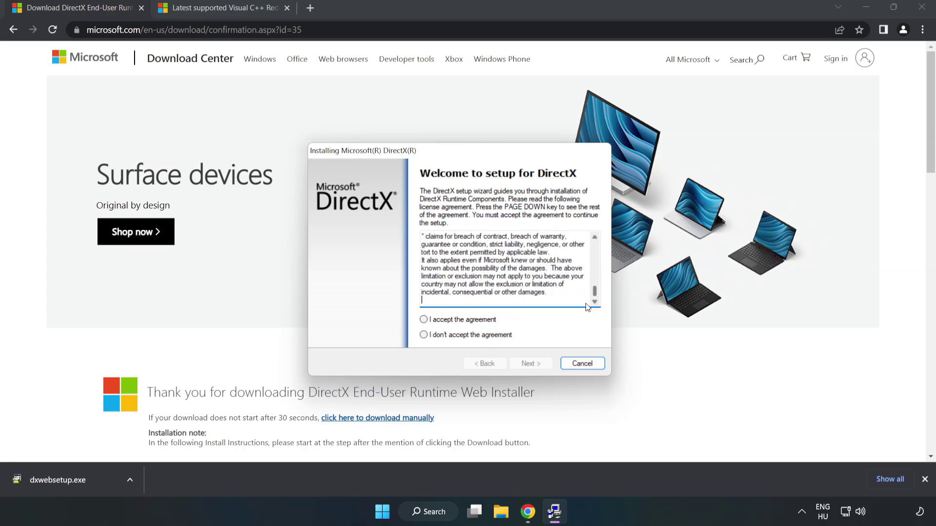
{"action": "left_click", "coordinate": [433, 322]}
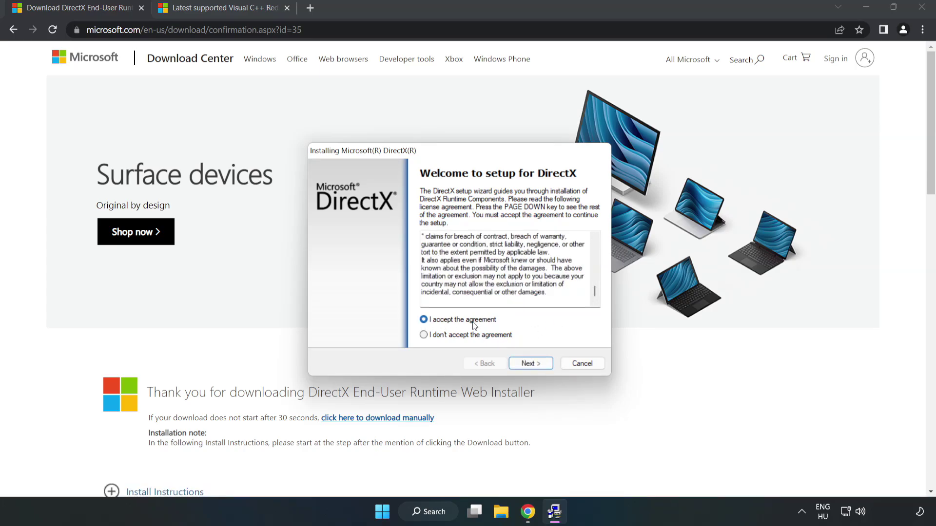
{"action": "left_click", "coordinate": [530, 364]}
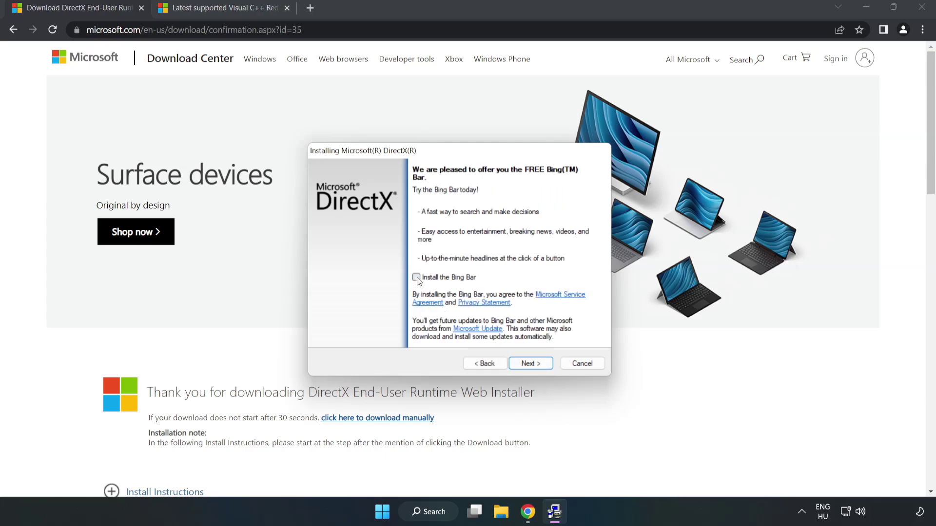
{"action": "left_click", "coordinate": [530, 364]}
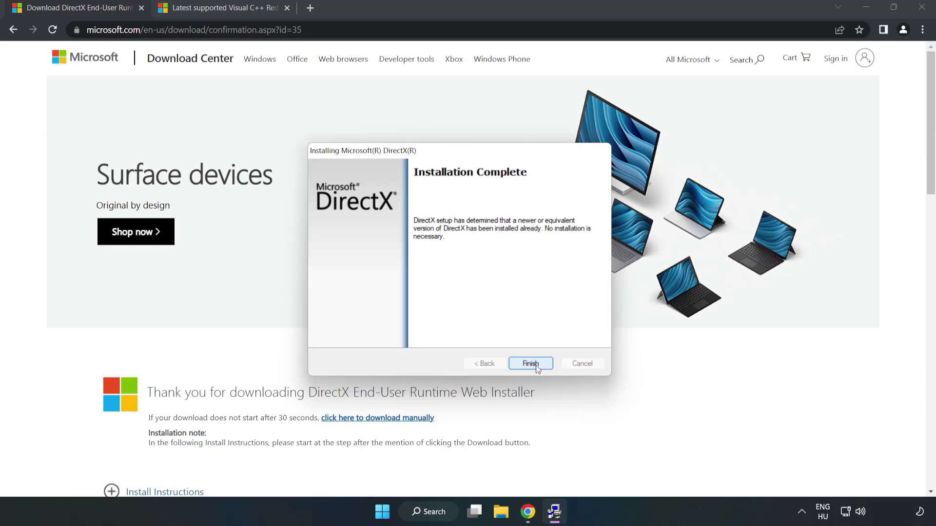
{"action": "left_click", "coordinate": [536, 366]}
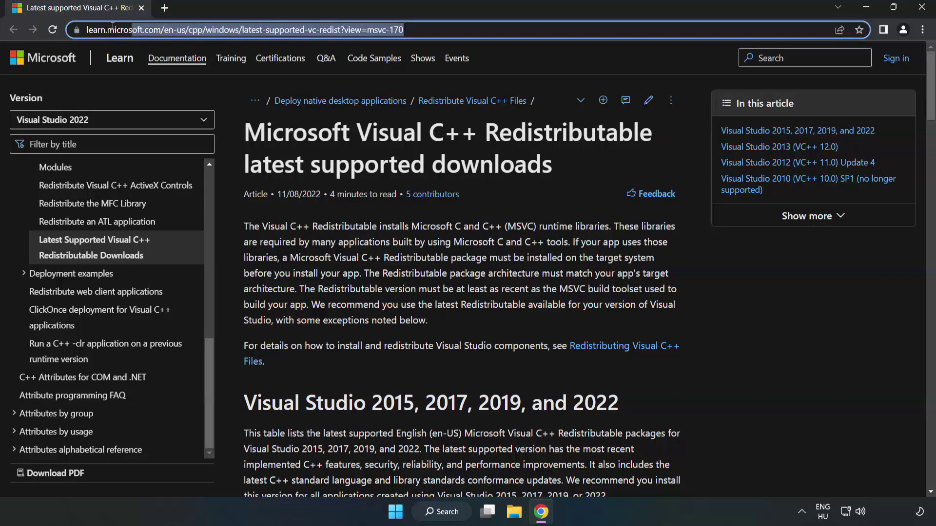
{"action": "left_click", "coordinate": [454, 29]}
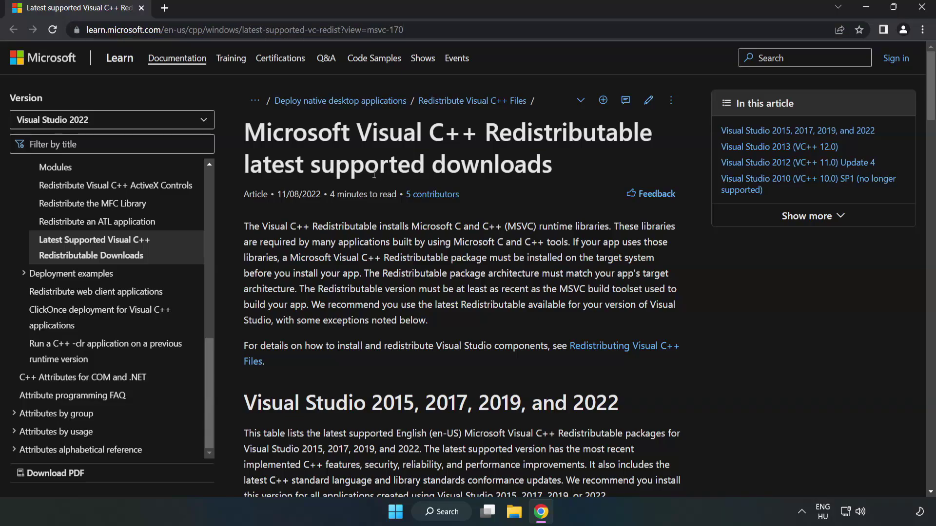
{"action": "scroll", "coordinate": [375, 181], "scroll_direction": "down", "scroll_amount": 3}
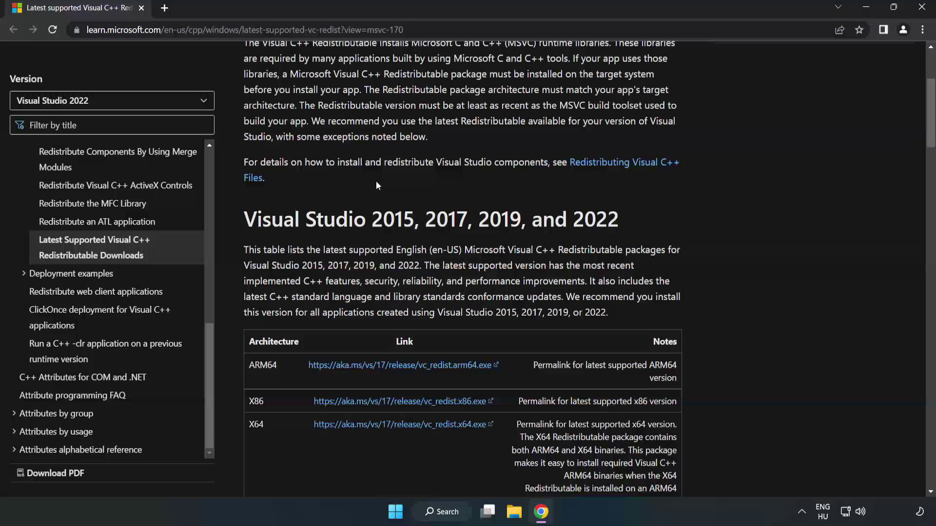
{"action": "scroll", "coordinate": [376, 185], "scroll_direction": "down", "scroll_amount": 3}
{"action": "scroll", "coordinate": [360, 191], "scroll_direction": "up", "scroll_amount": 1}
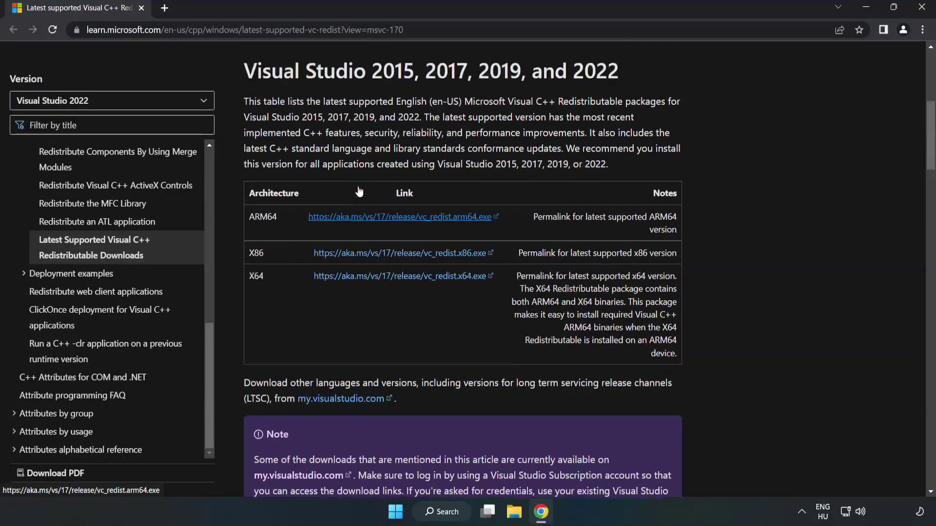
{"action": "scroll", "coordinate": [359, 192], "scroll_direction": "up", "scroll_amount": 1}
{"action": "left_click_drag", "start_coordinate": [242, 100], "coordinate": [618, 106]}
{"action": "left_click", "coordinate": [536, 151]}
{"action": "left_click", "coordinate": [377, 246]}
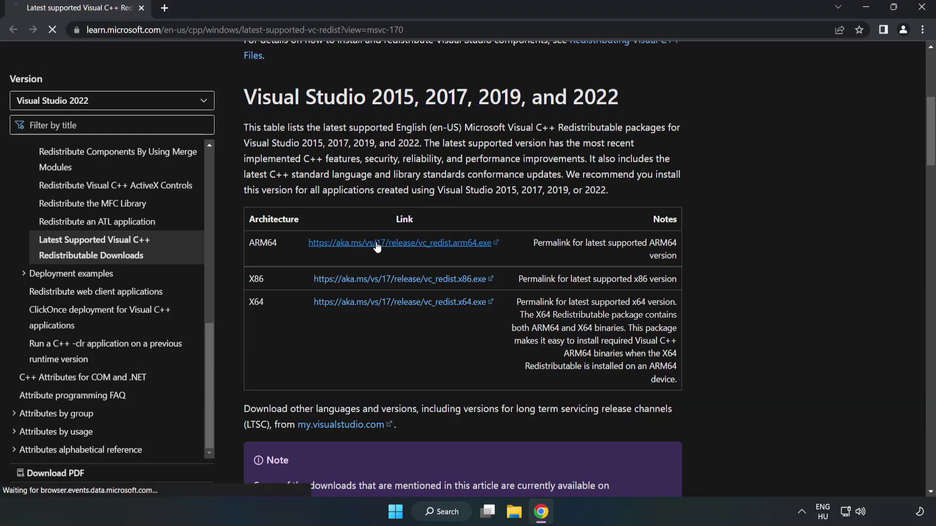
{"action": "left_click", "coordinate": [381, 279]}
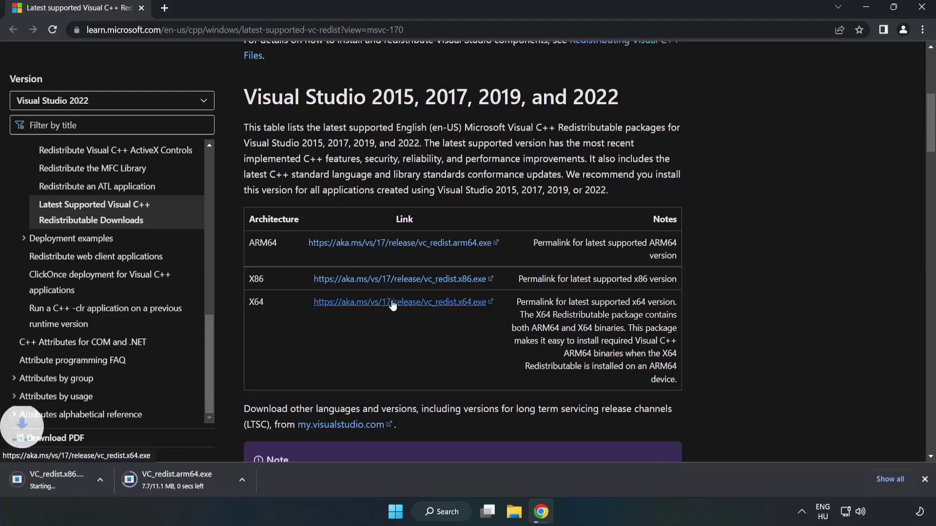
{"action": "left_click", "coordinate": [393, 302]}
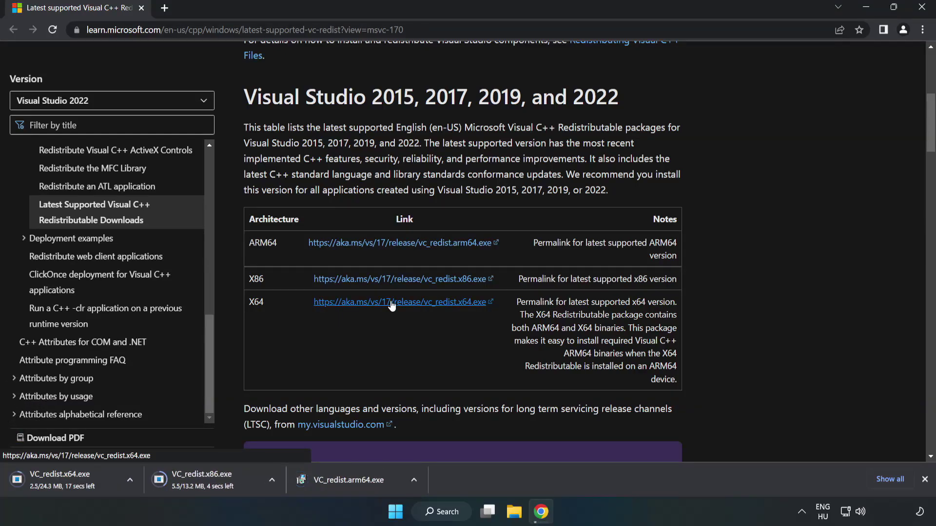
Attempt the ARM64 redistributable install, which fails on this processor, and dismiss its setup
{"action": "left_click", "coordinate": [357, 481]}
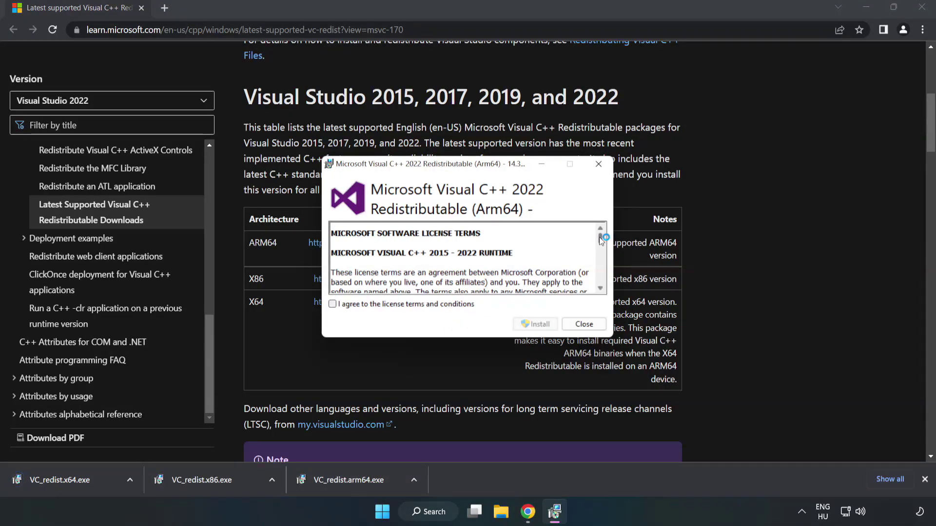
{"action": "left_click_drag", "start_coordinate": [598, 237], "coordinate": [600, 282]}
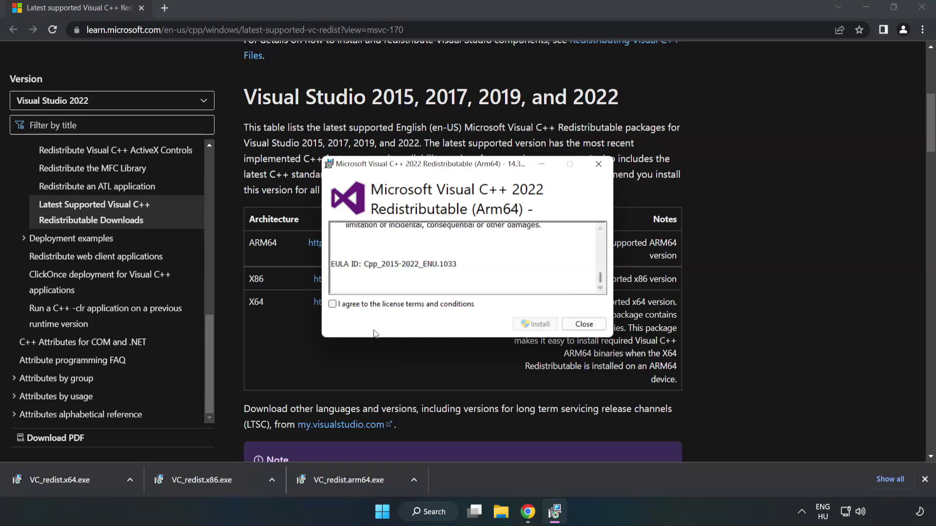
{"action": "left_click", "coordinate": [332, 304]}
{"action": "left_click", "coordinate": [536, 324]}
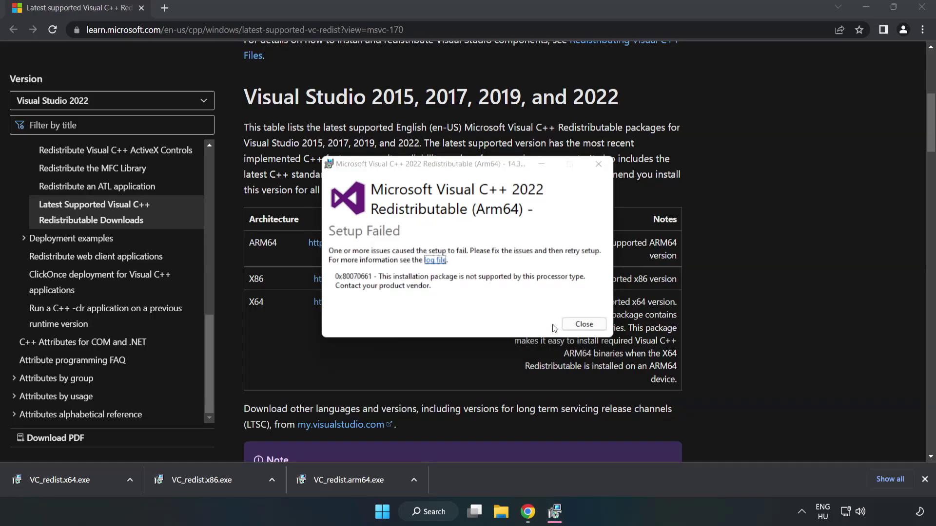
{"action": "left_click", "coordinate": [583, 324]}
Install the x86 Visual C++ 2015-2022 Redistributable after accepting its license, then close setup
{"action": "left_click", "coordinate": [207, 477]}
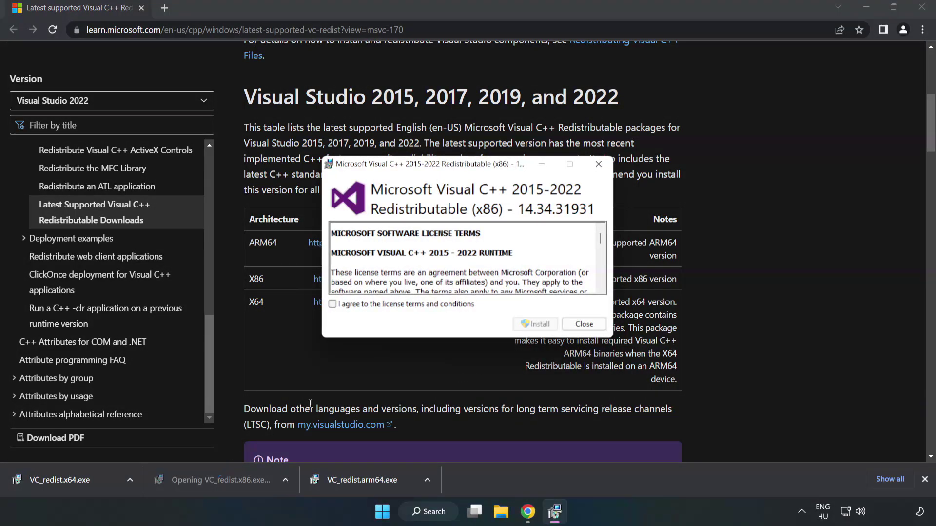
{"action": "left_click_drag", "start_coordinate": [600, 238], "coordinate": [600, 288]}
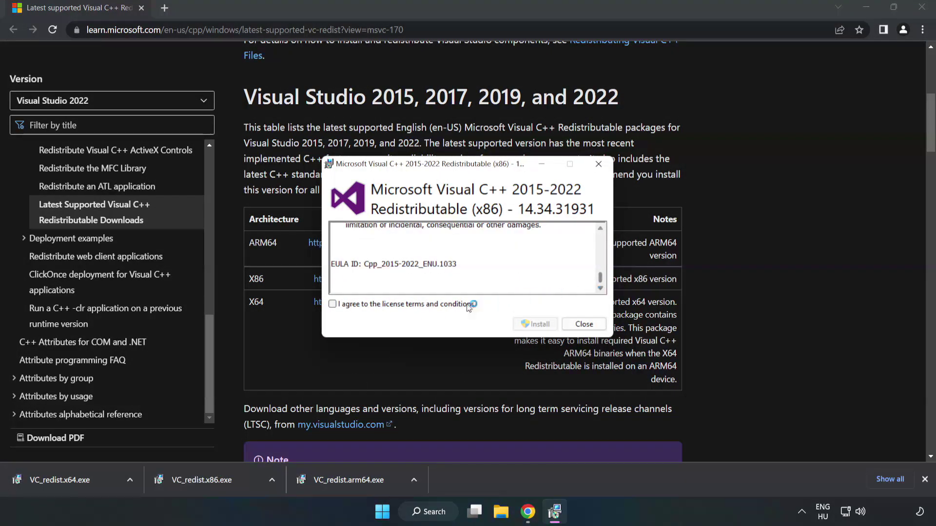
{"action": "left_click", "coordinate": [331, 306]}
{"action": "left_click", "coordinate": [531, 324]}
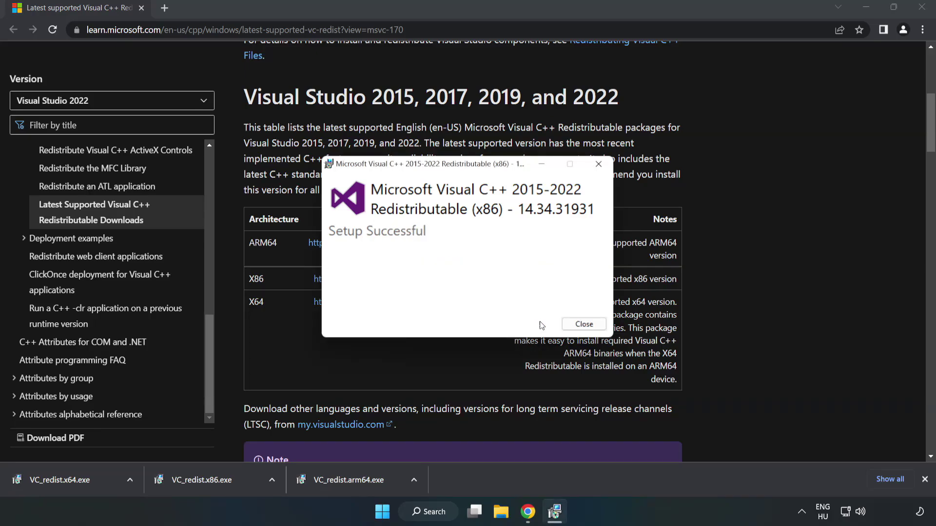
{"action": "left_click", "coordinate": [583, 324]}
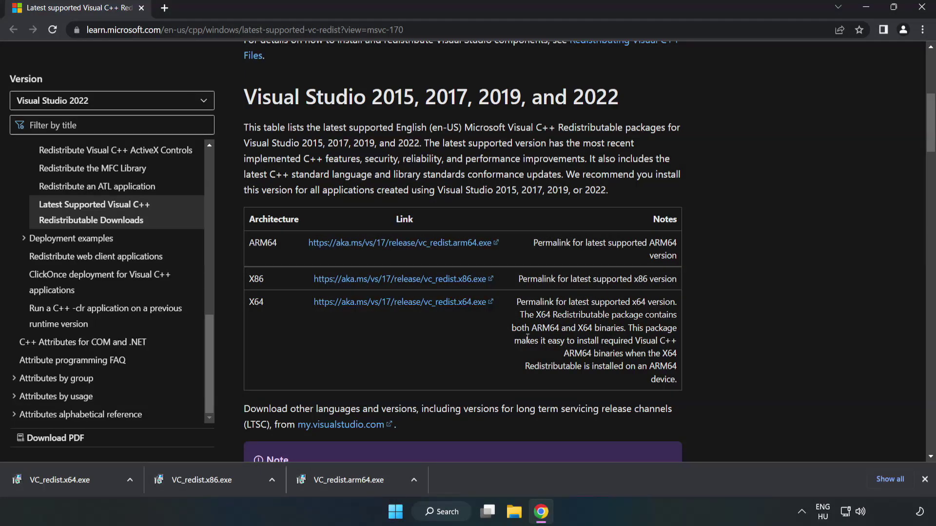
Run VC_redist.x64.exe, accept the license, install version 14.34.31931 and close setup
{"action": "left_click", "coordinate": [50, 479]}
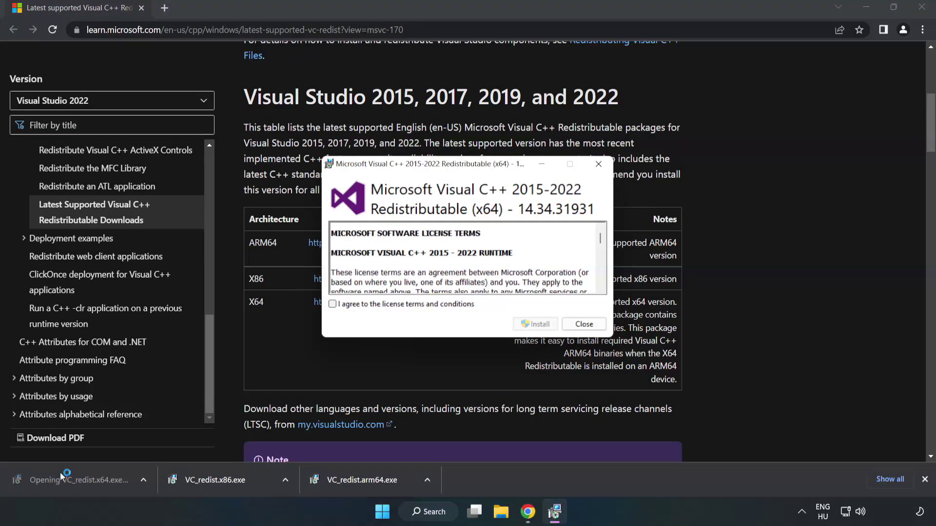
{"action": "left_click_drag", "start_coordinate": [601, 240], "coordinate": [601, 283]}
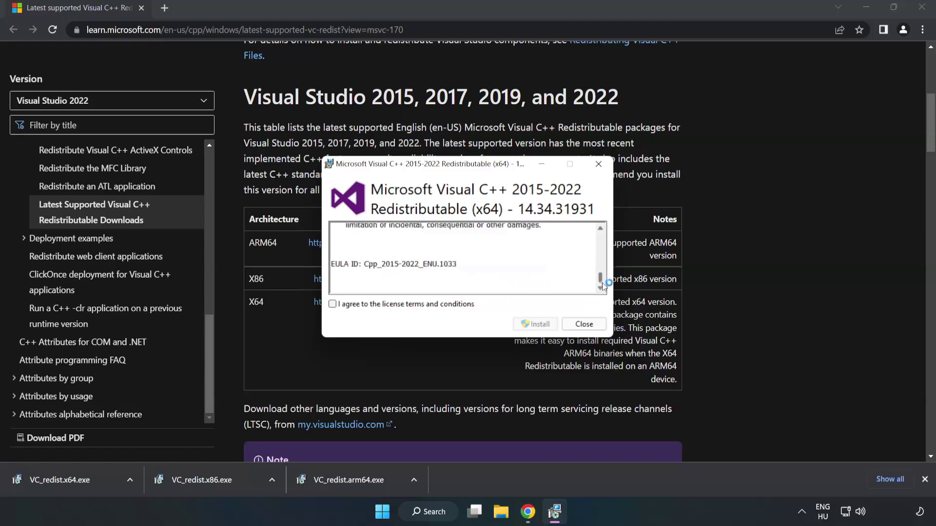
{"action": "left_click", "coordinate": [333, 304]}
{"action": "left_click", "coordinate": [530, 323]}
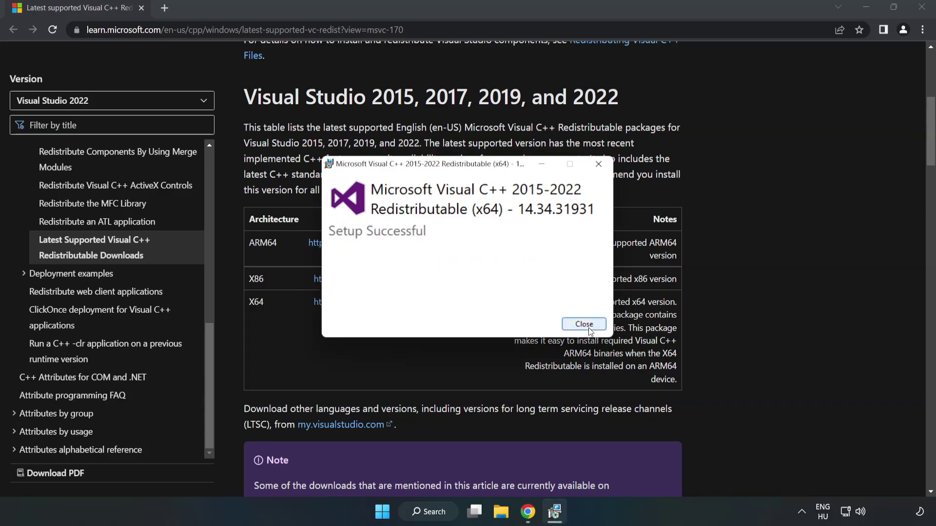
{"action": "left_click", "coordinate": [584, 324]}
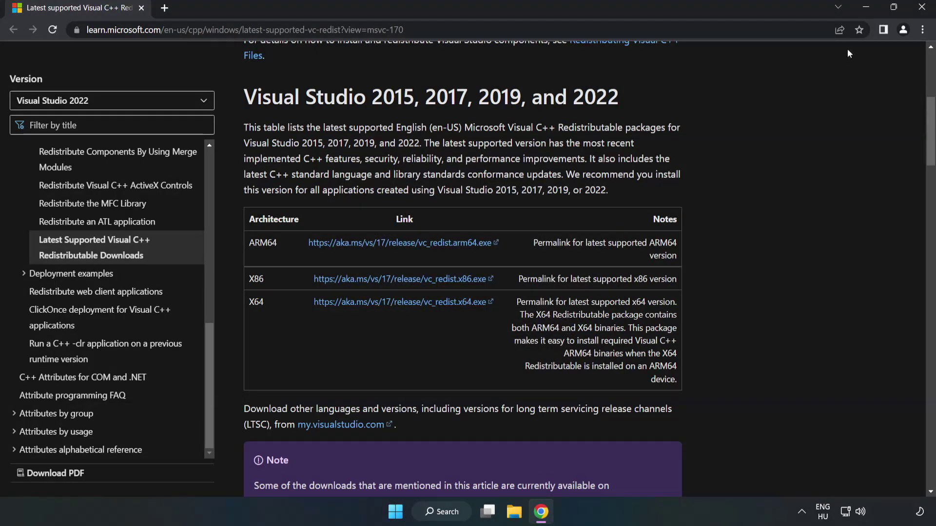
Close Chrome and launch Command Prompt as administrator from a search for 'cmd'
{"action": "left_click", "coordinate": [923, 13]}
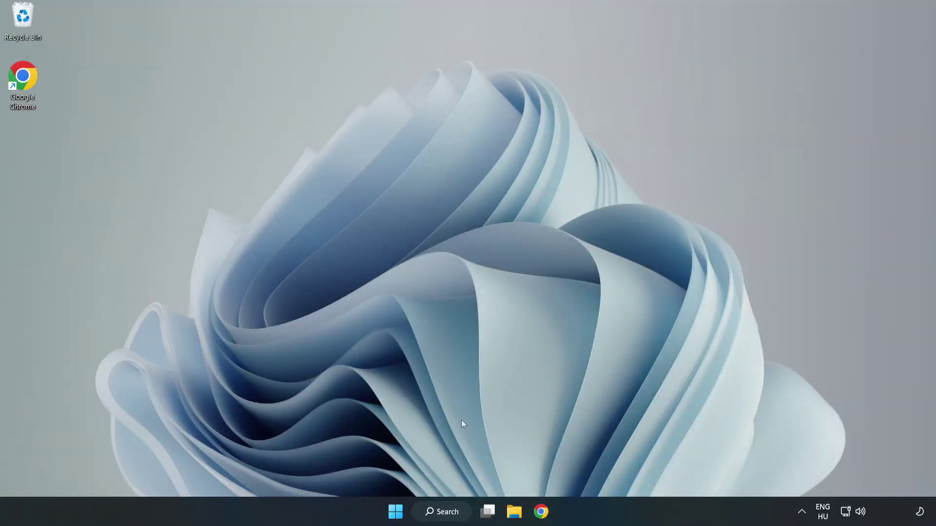
{"action": "left_click", "coordinate": [455, 512]}
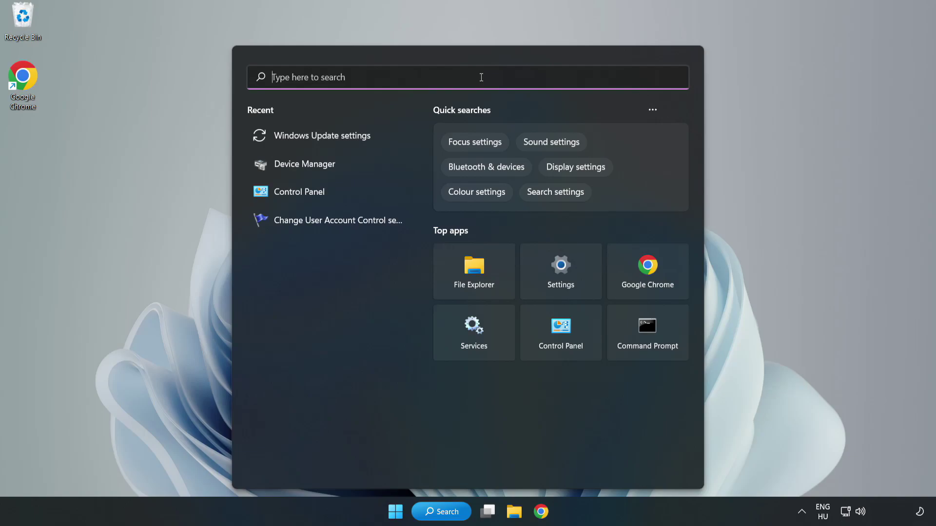
{"action": "type", "text": "cmd"}
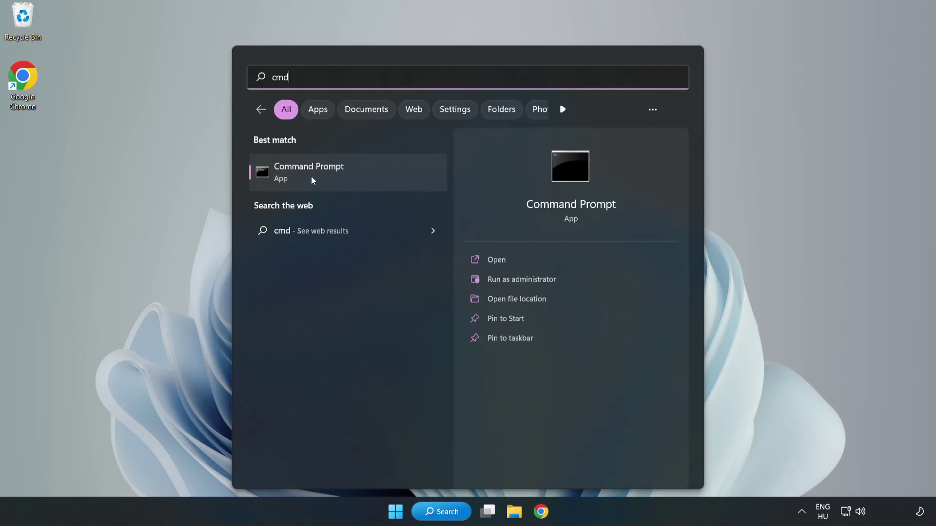
{"action": "right_click", "coordinate": [368, 177]}
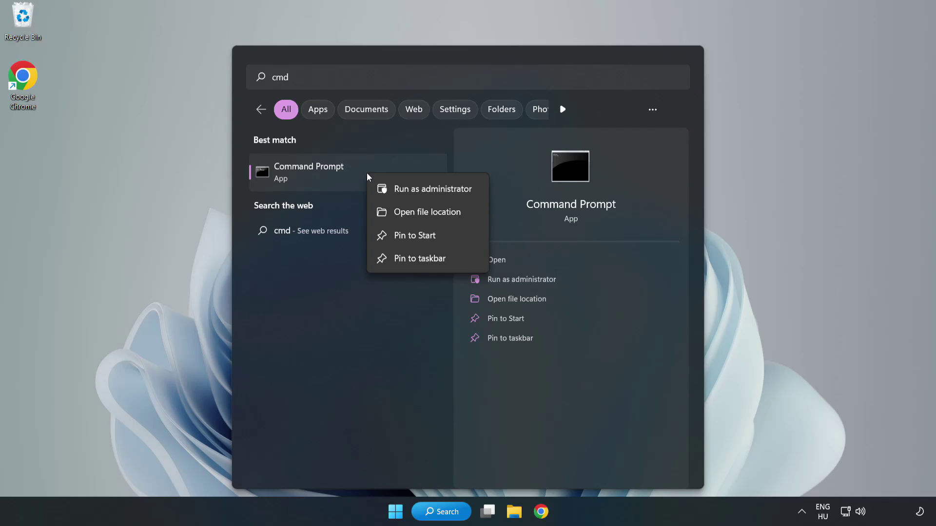
{"action": "left_click", "coordinate": [405, 192]}
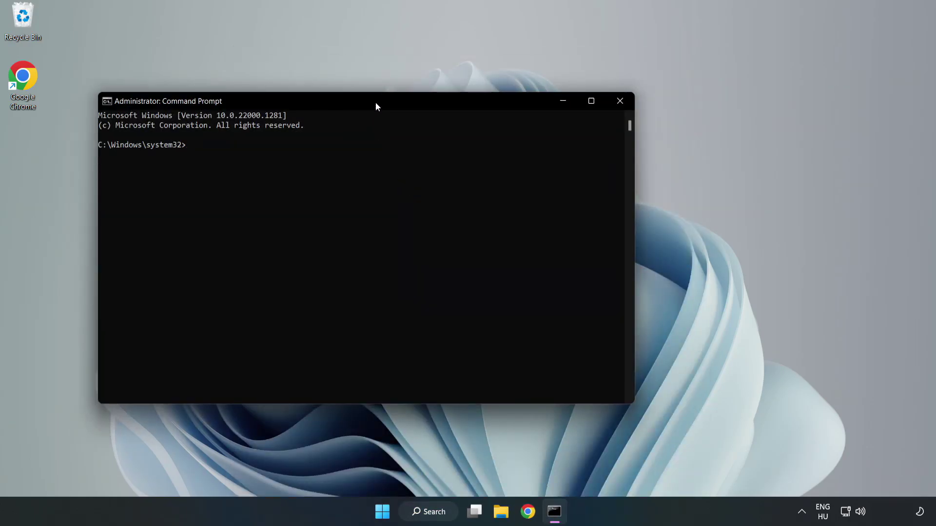
Run sfc /scannow until it reports no integrity violations, then close Command Prompt
{"action": "left_click_drag", "start_coordinate": [374, 105], "coordinate": [475, 110]}
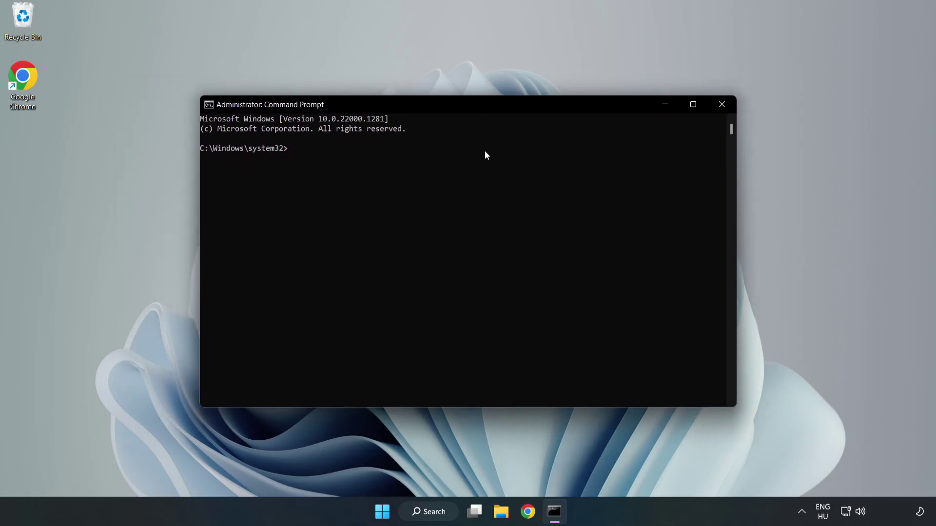
{"action": "type", "text": "sfc "}
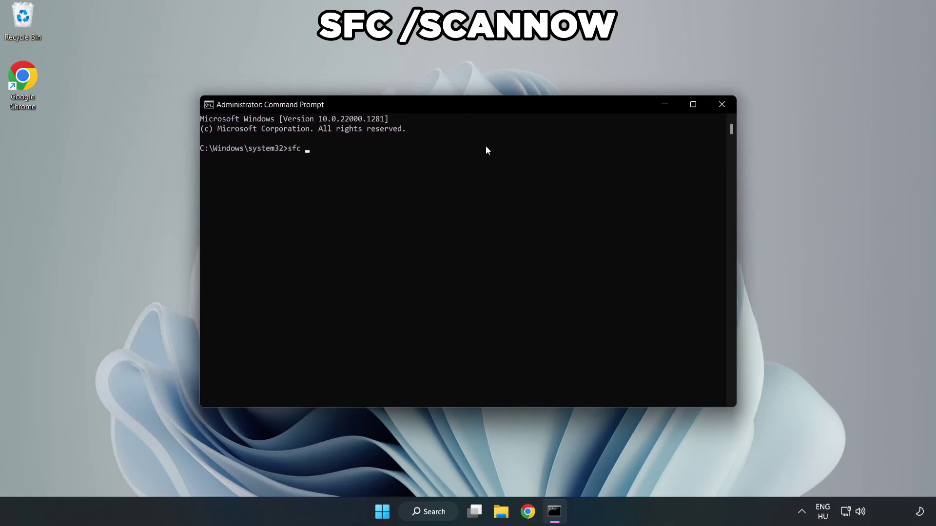
{"action": "type", "text": "/scannow"}
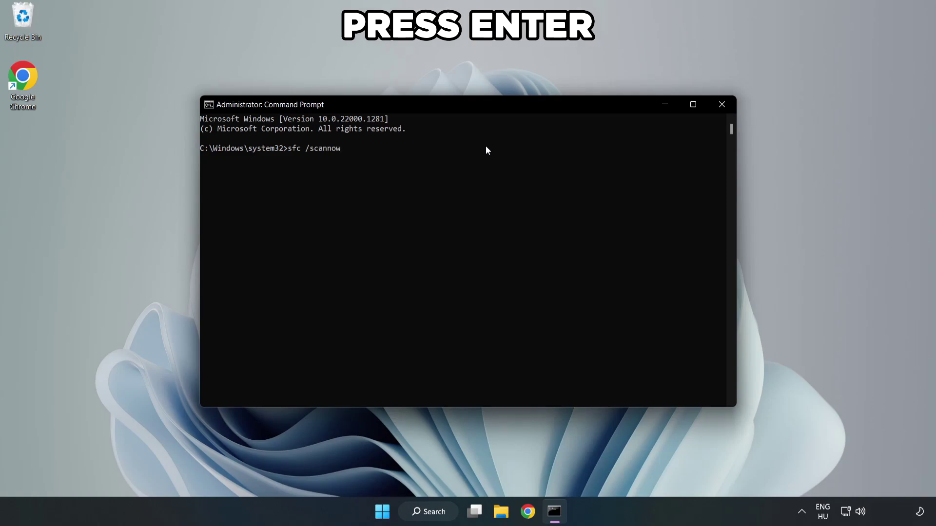
{"action": "key", "text": "Return"}
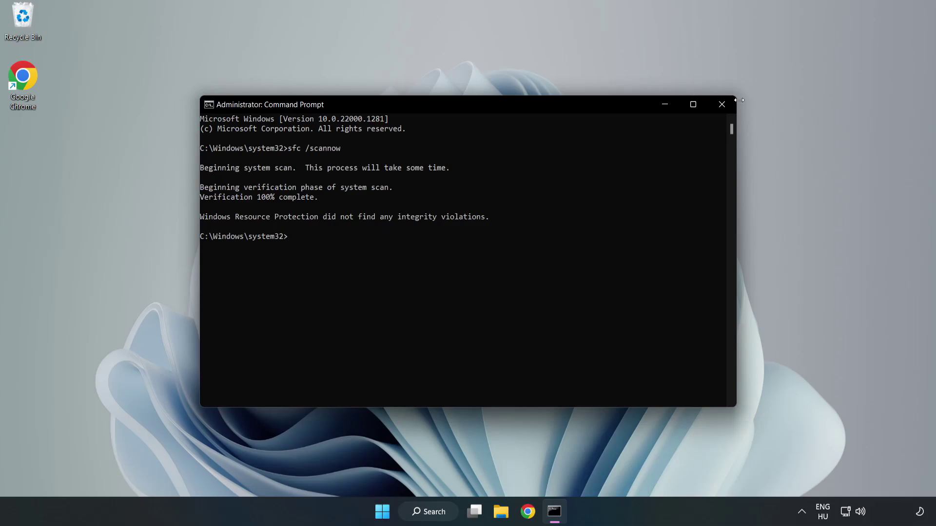
{"action": "left_click", "coordinate": [721, 105]}
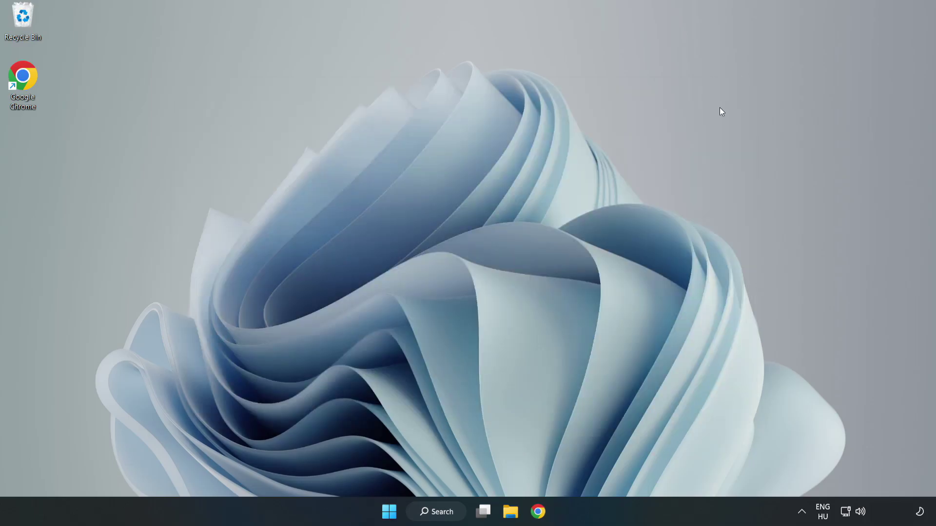
Open the Start menu's power options showing Sleep, Shut down and Restart
{"action": "left_click", "coordinate": [395, 511]}
{"action": "left_click", "coordinate": [620, 469]}
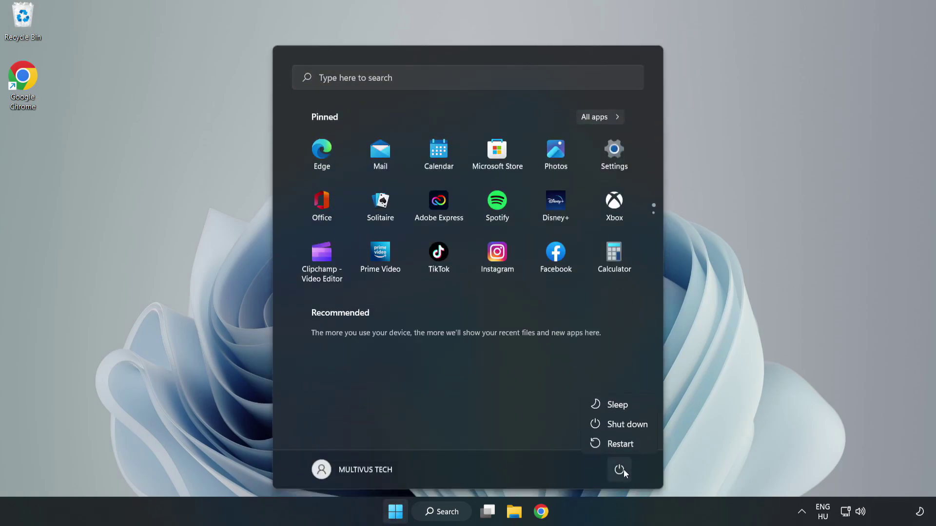